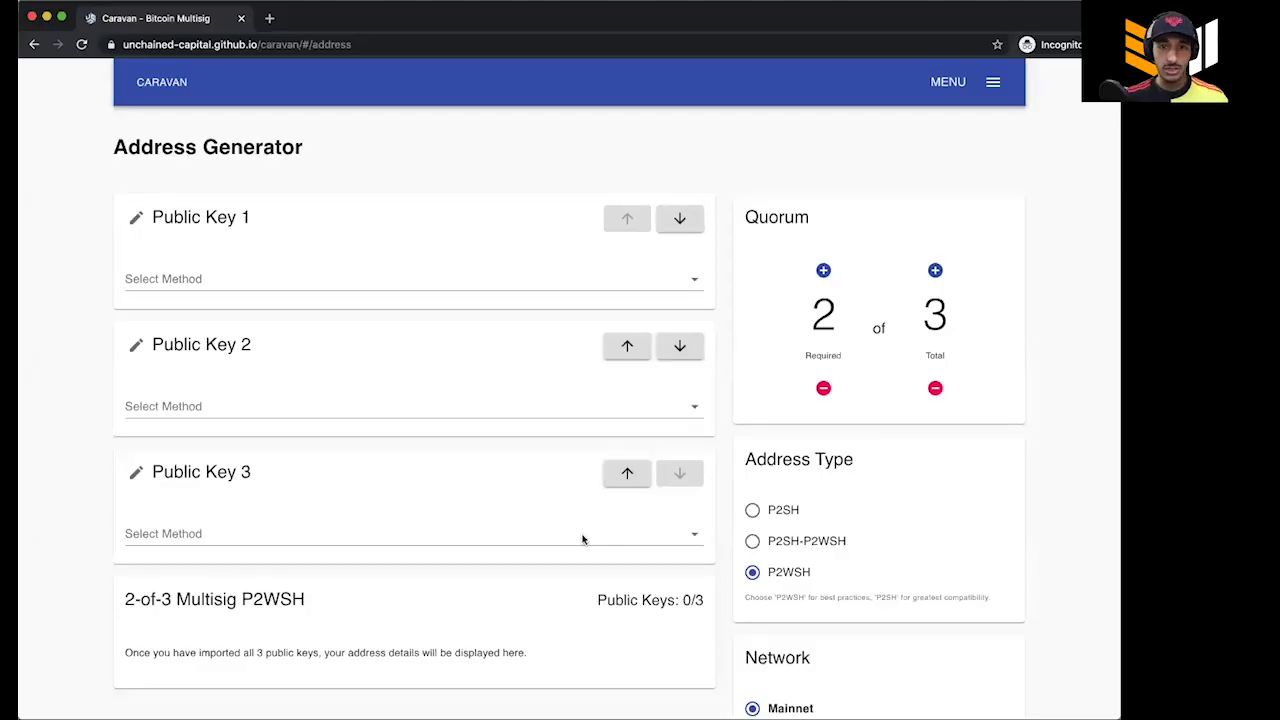
Go back to the Caravan home page and scroll through the welcome content
scroll(583, 540, "down", 1)
scroll(583, 540, "up", 1)
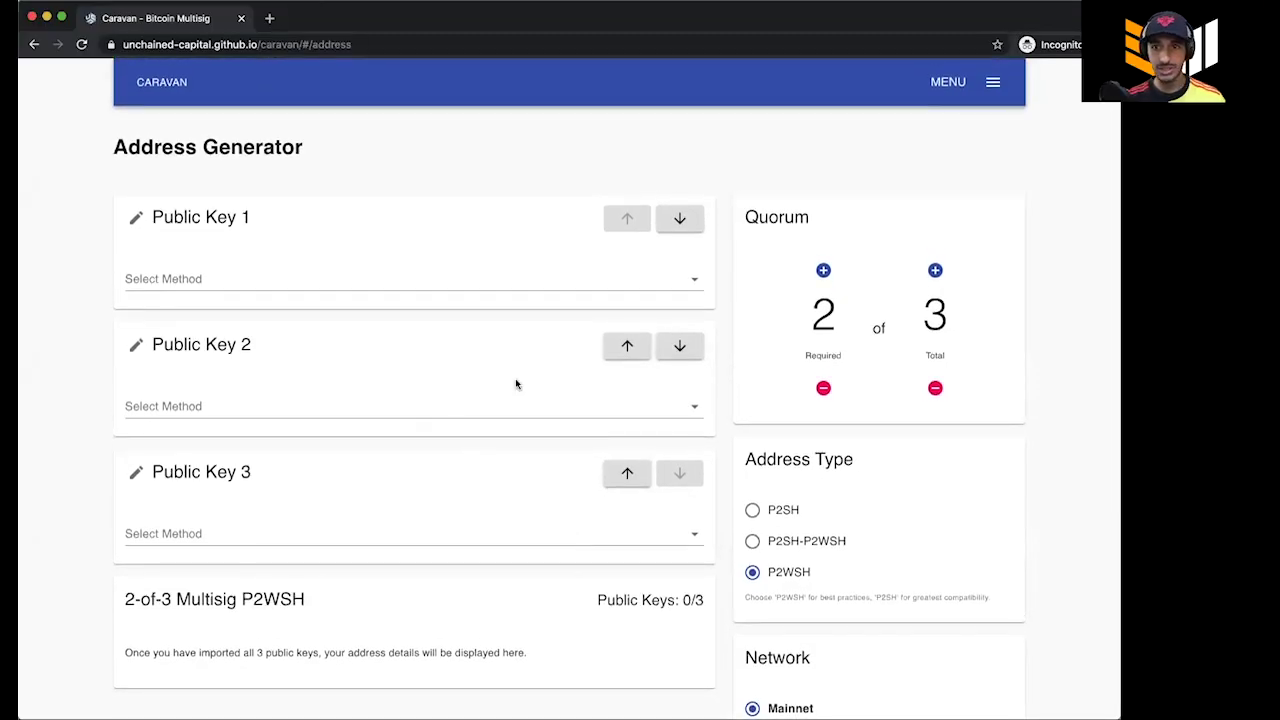
left_click(162, 84)
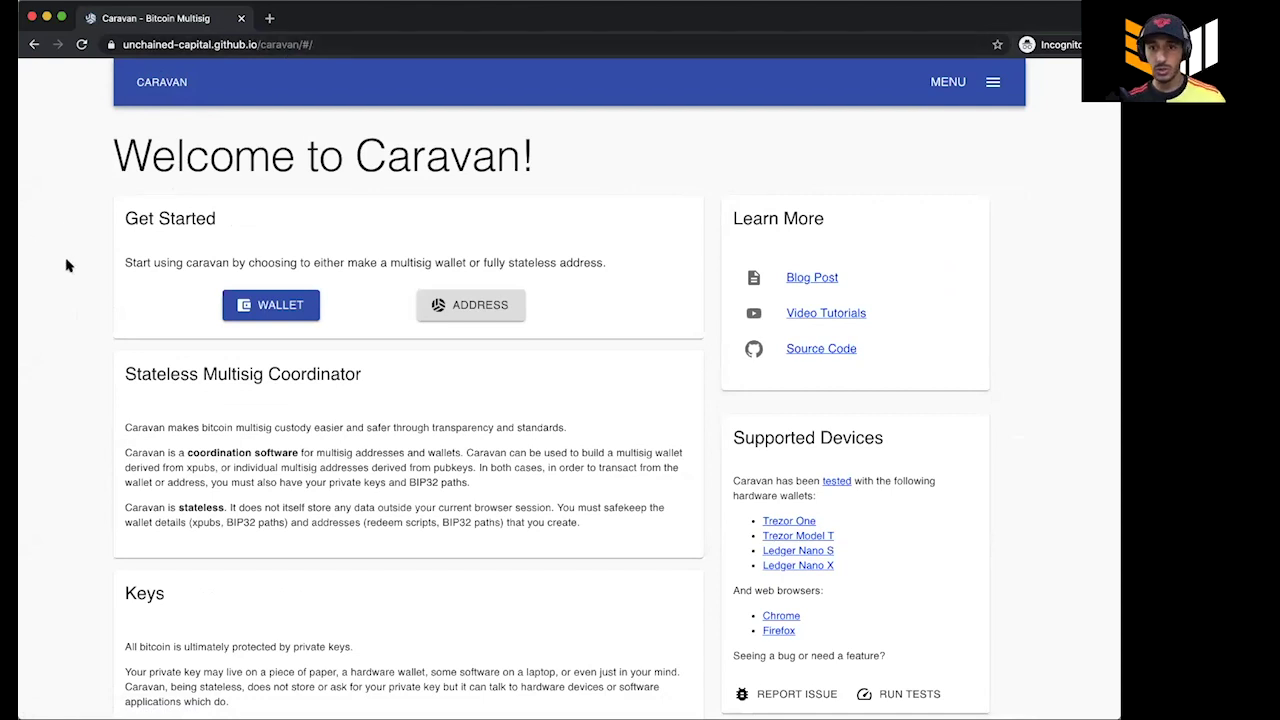
scroll(67, 265, "down", 1)
scroll(67, 265, "down", 4)
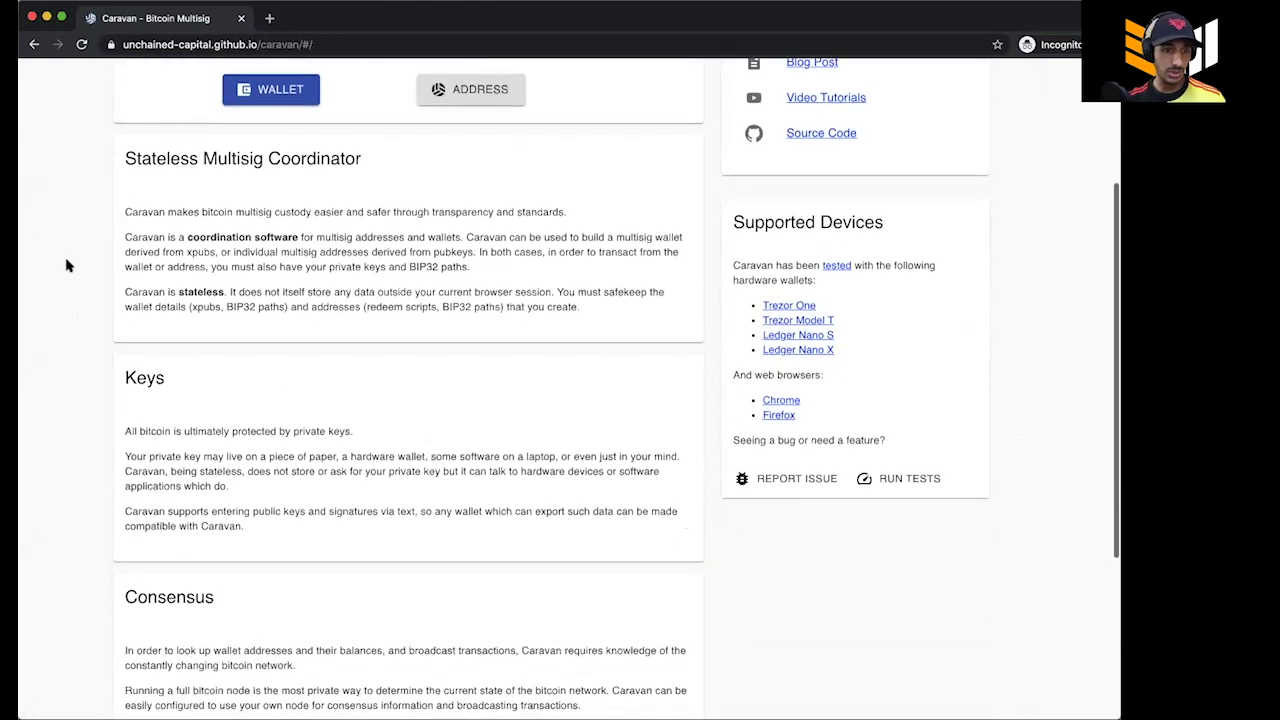
scroll(67, 265, "down", 2)
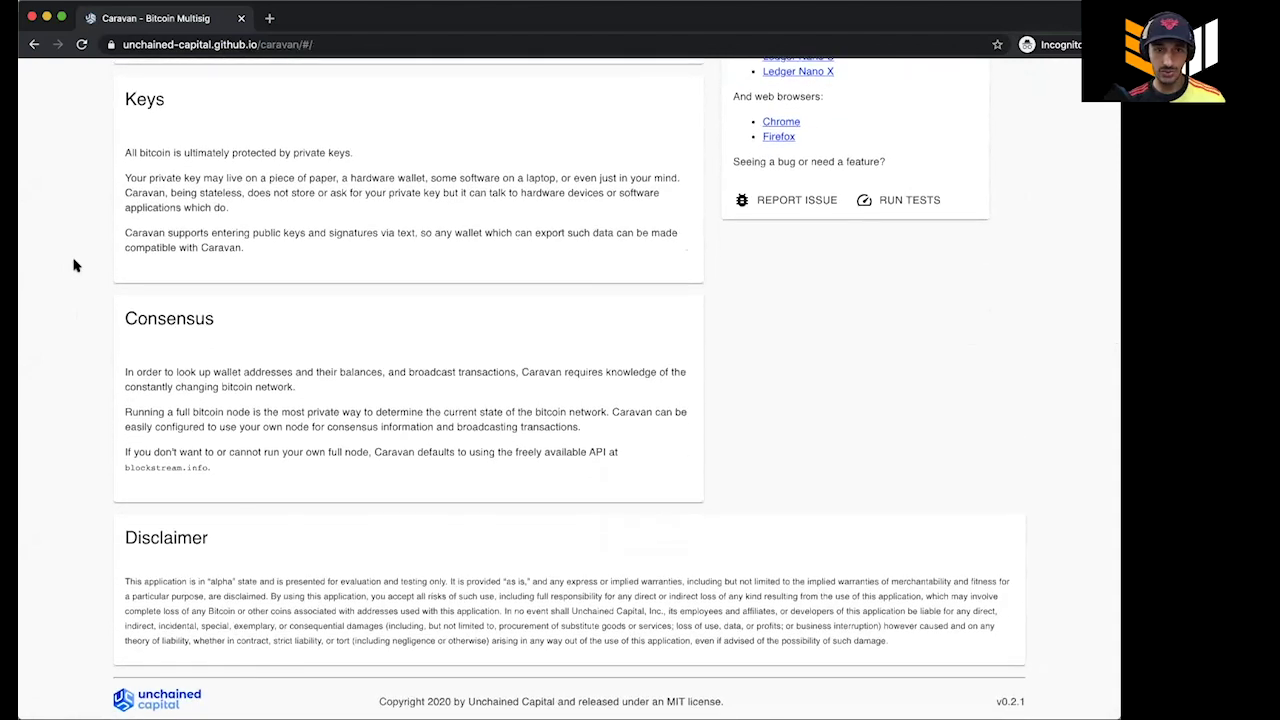
scroll(229, 416, "up", 1)
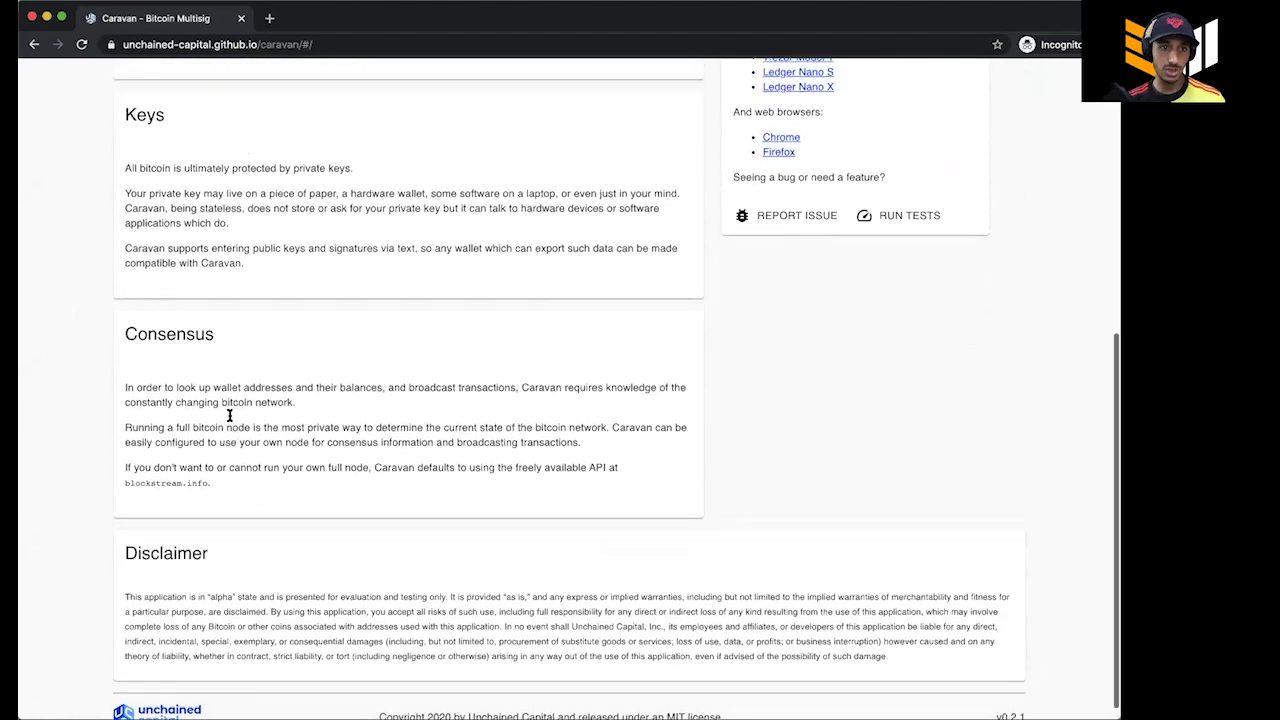
scroll(229, 416, "up", 3)
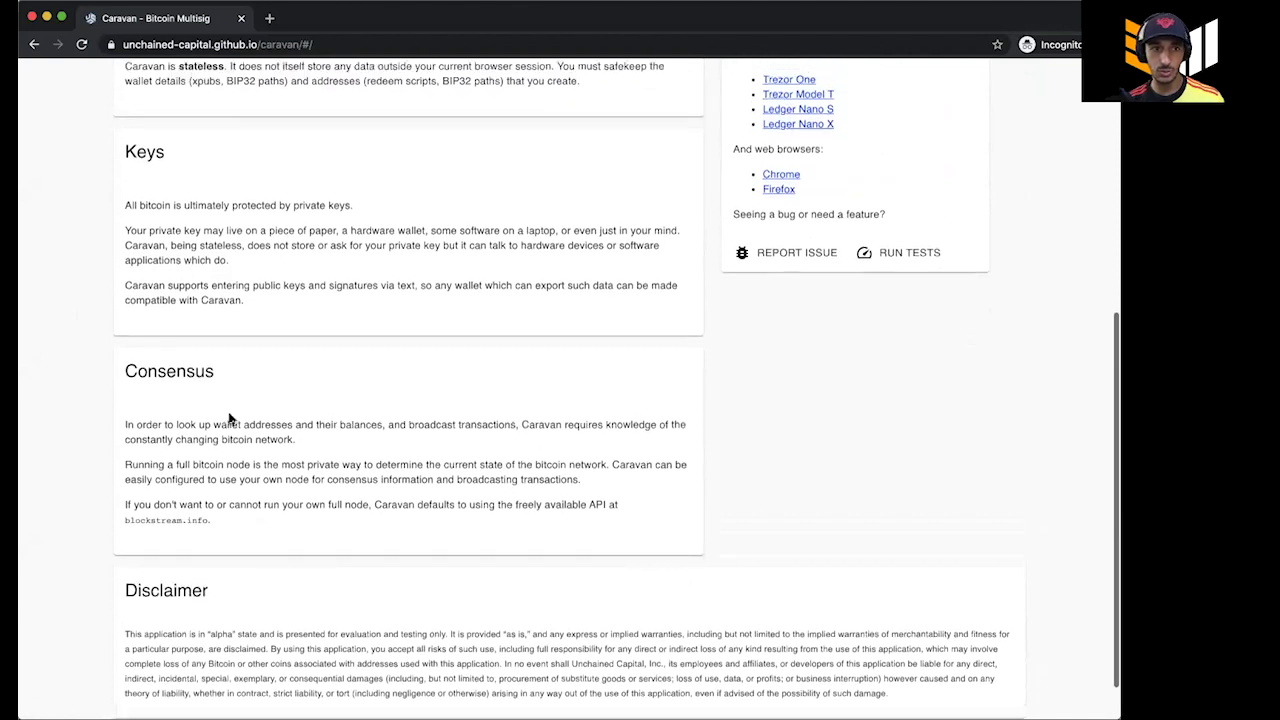
scroll(202, 261, "up", 3)
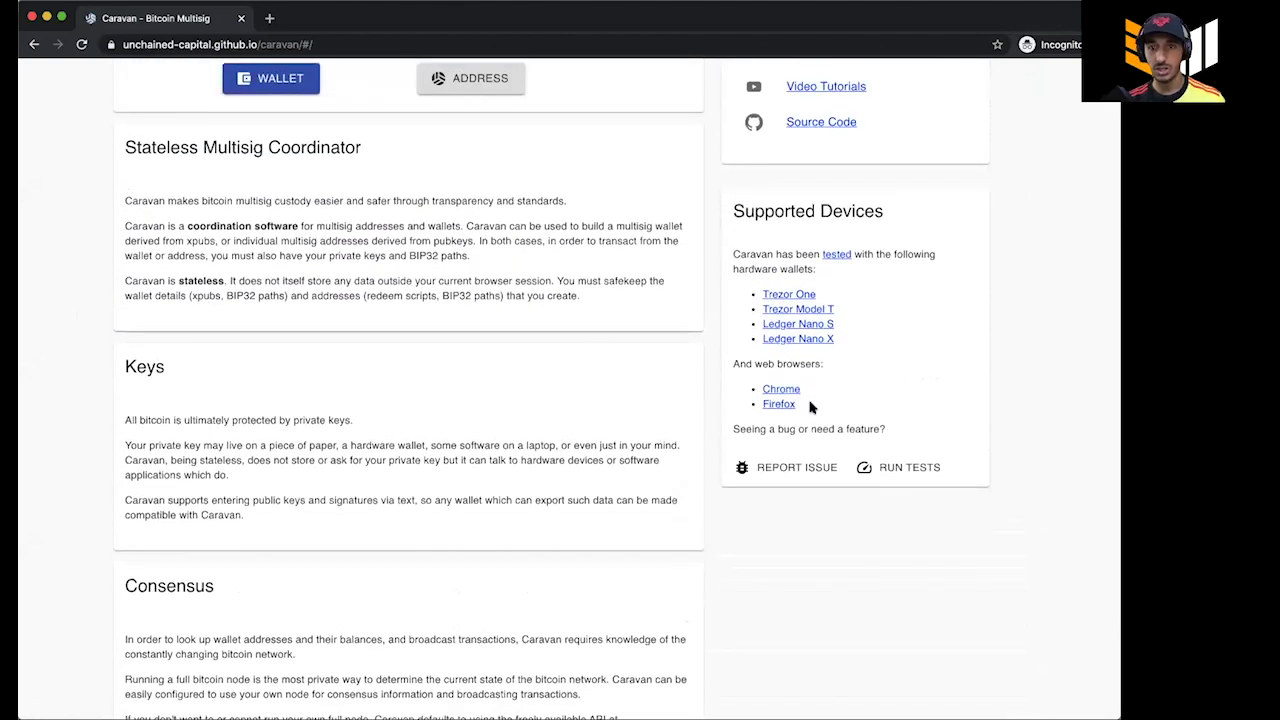
scroll(780, 404, "up", 2)
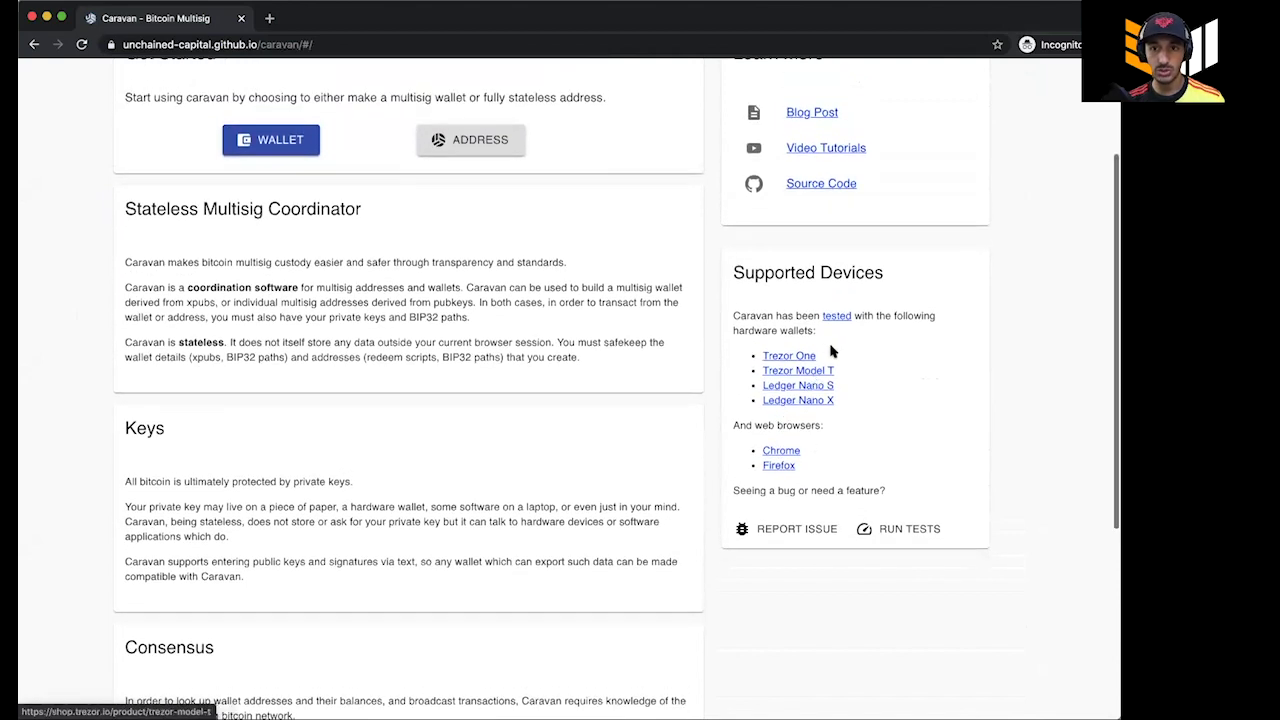
scroll(787, 386, "up", 4)
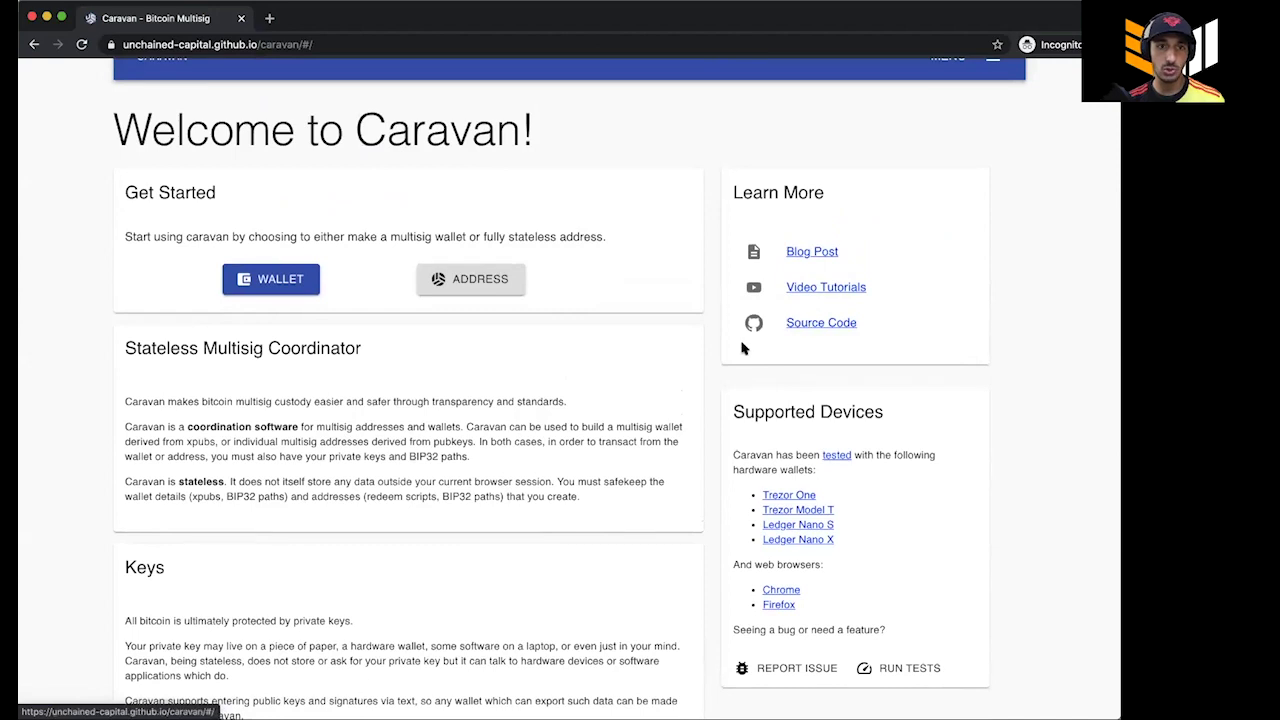
scroll(437, 389, "up", 1)
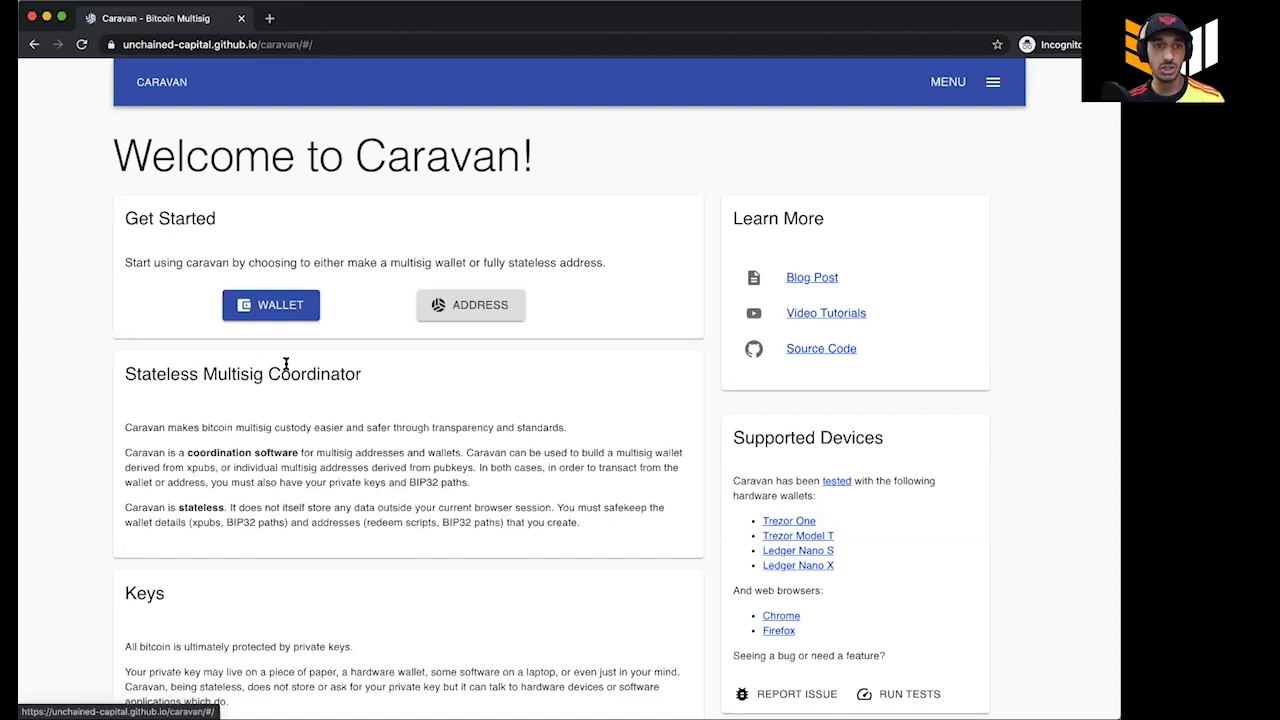
Start a new multisig wallet and raise the total number of keys to 7
left_click(279, 308)
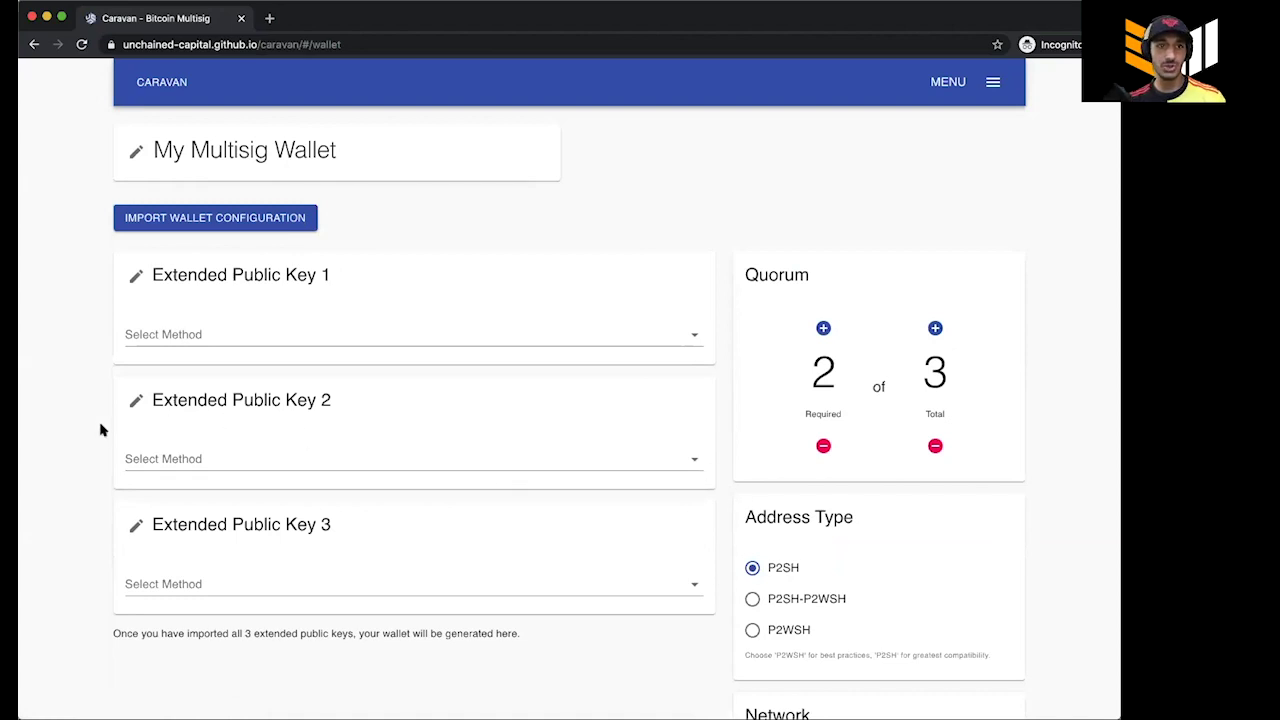
scroll(120, 297, "down", 1)
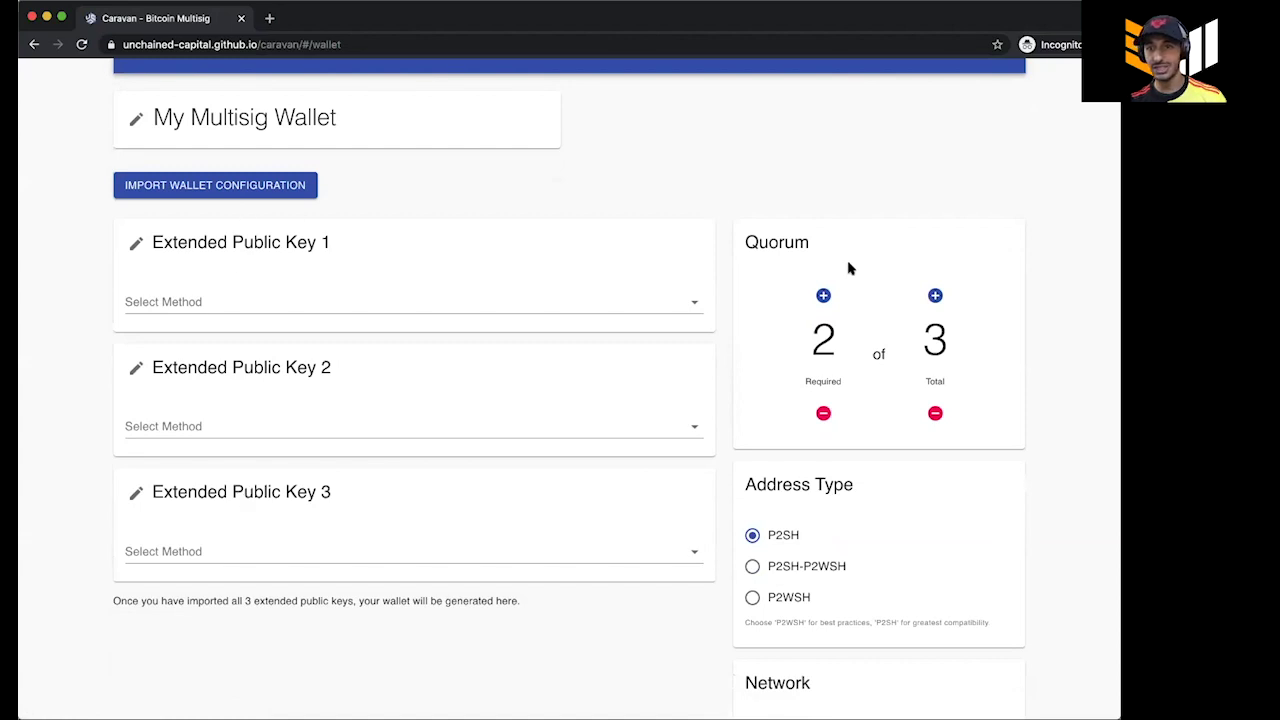
left_click(936, 297)
left_click(935, 297)
left_click(935, 297)
left_click(936, 298)
Try 2 to 4 required signatures, then settle on a 2-of-3 quorum
left_click(823, 295)
left_click(823, 413)
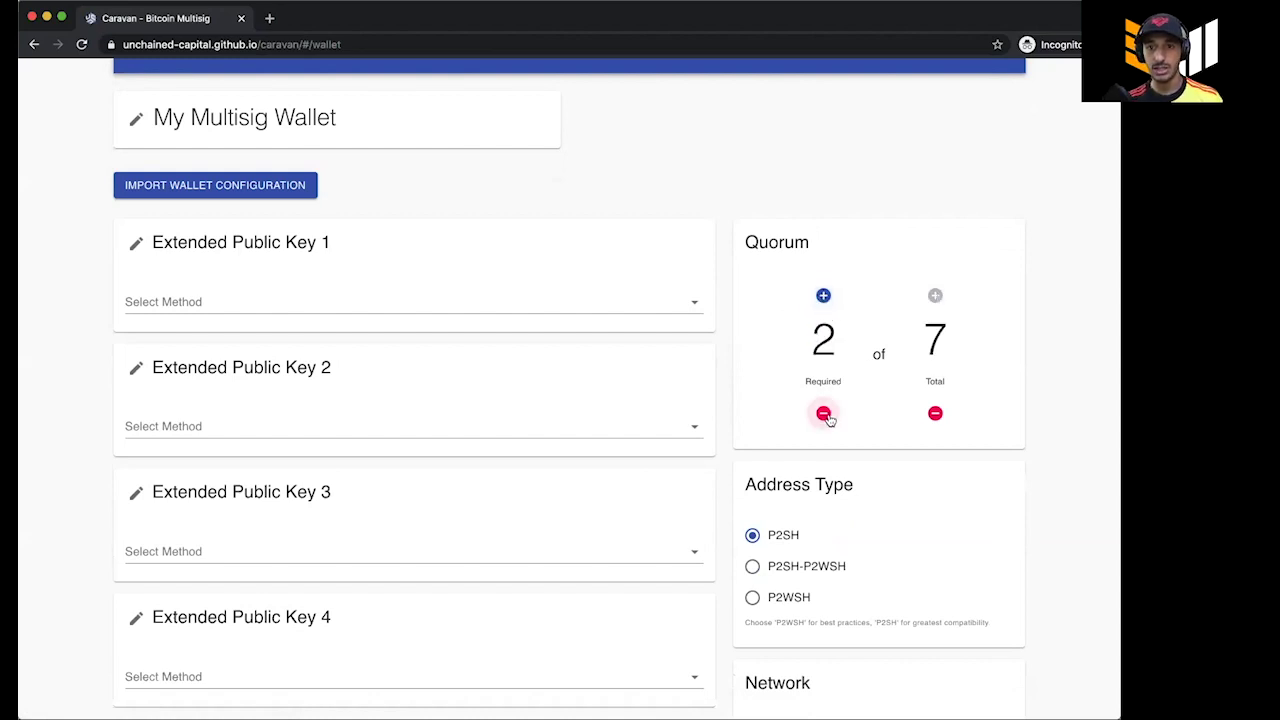
left_click(823, 297)
left_click(823, 298)
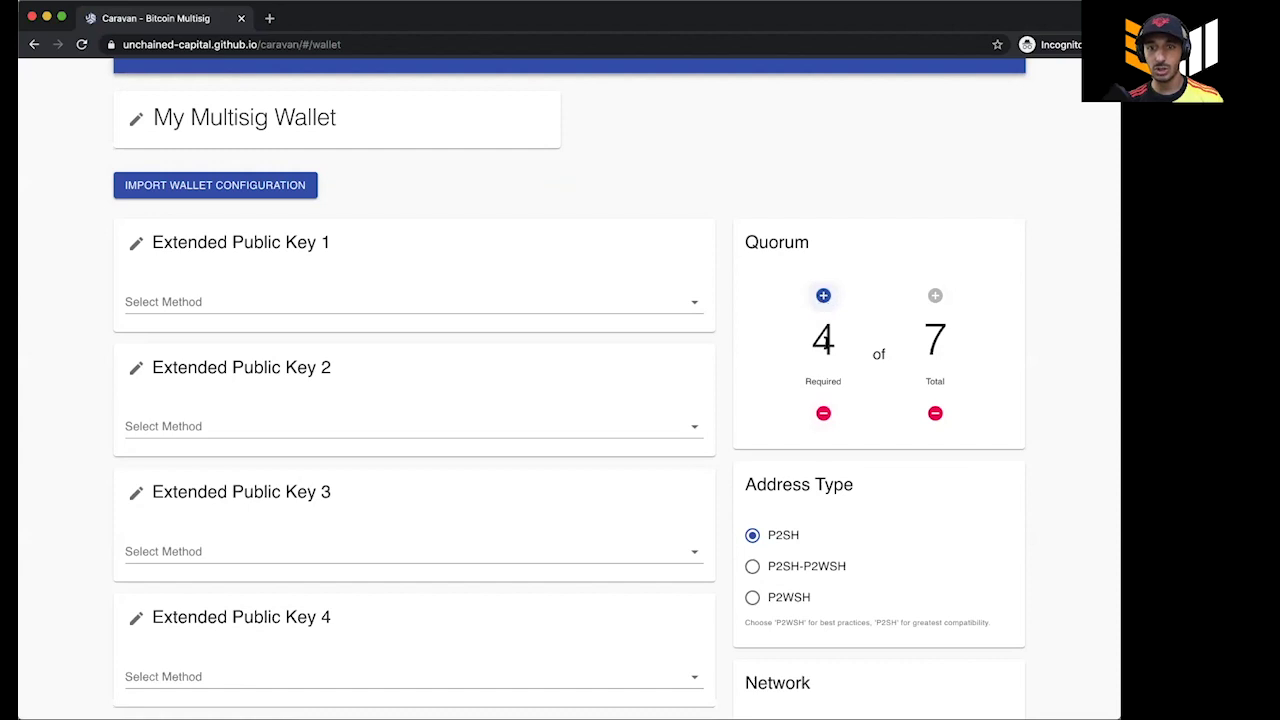
left_click(823, 414)
left_click(823, 413)
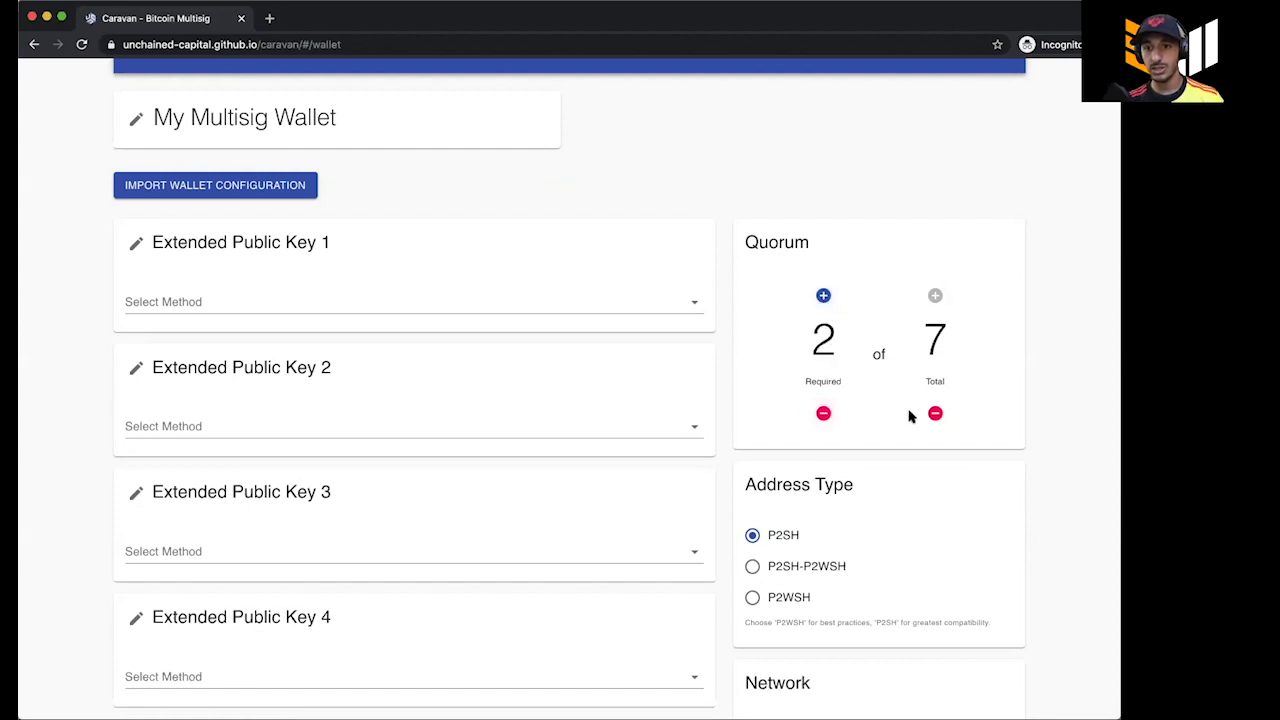
left_click(935, 414)
left_click(935, 414)
left_click(935, 414)
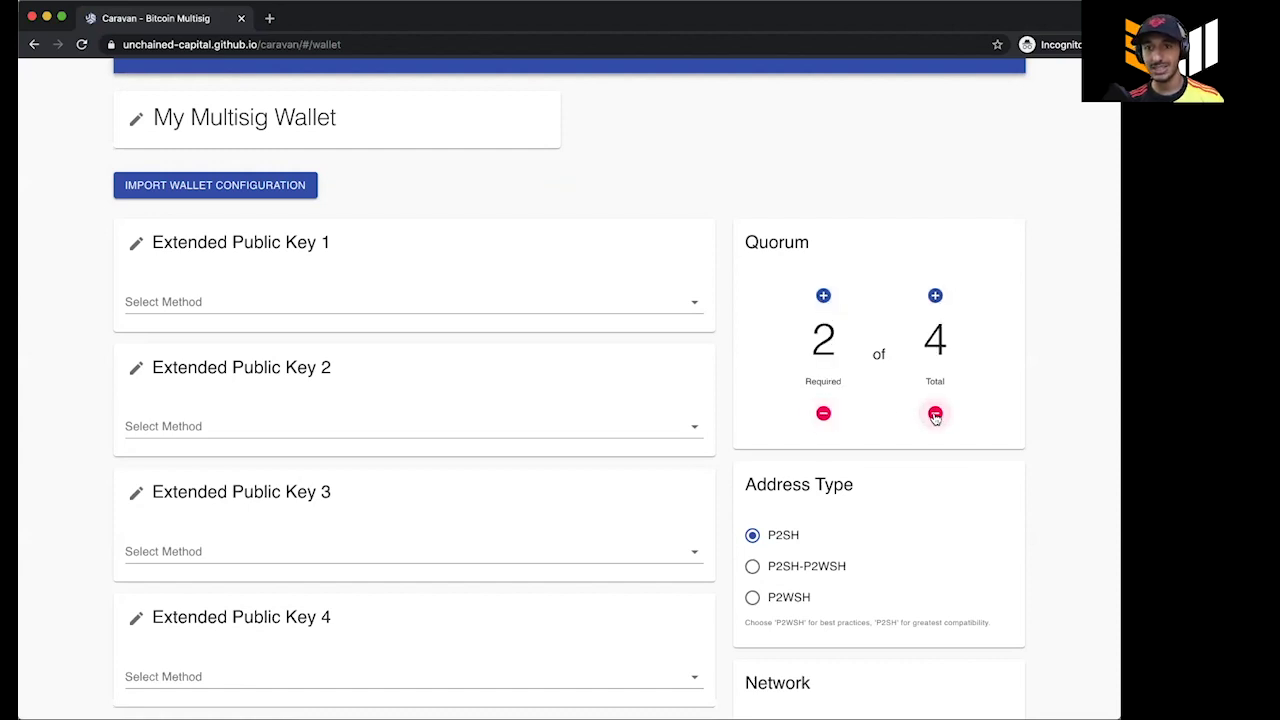
left_click(935, 414)
scroll(617, 375, "up", 1)
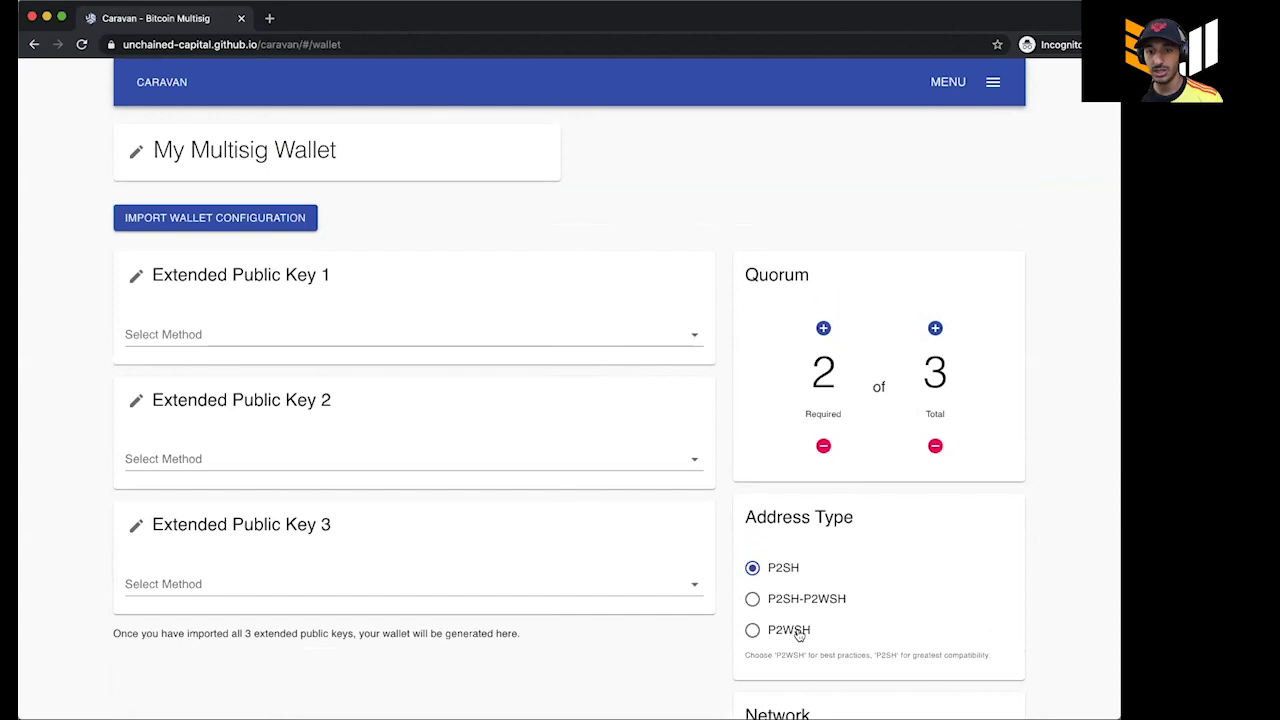
Choose the P2WSH address type and rename the wallet 'Bitcoin Magazine How To'
left_click(753, 630)
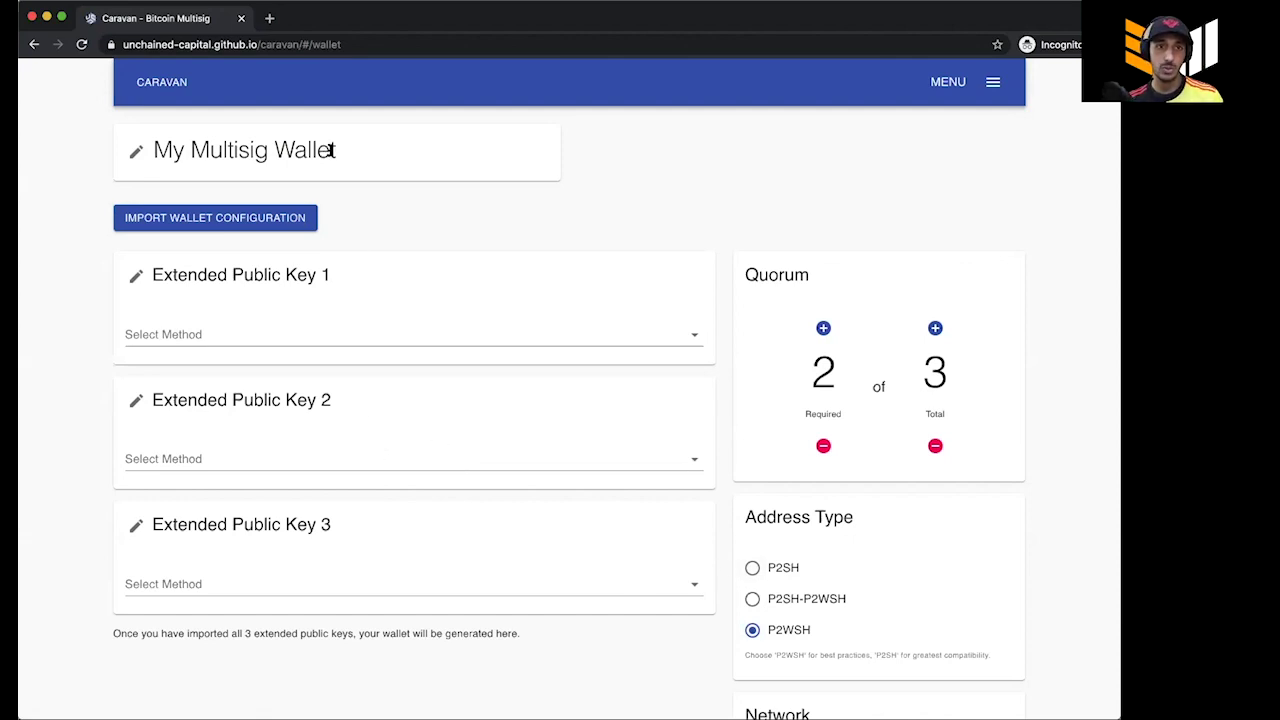
left_click(135, 151)
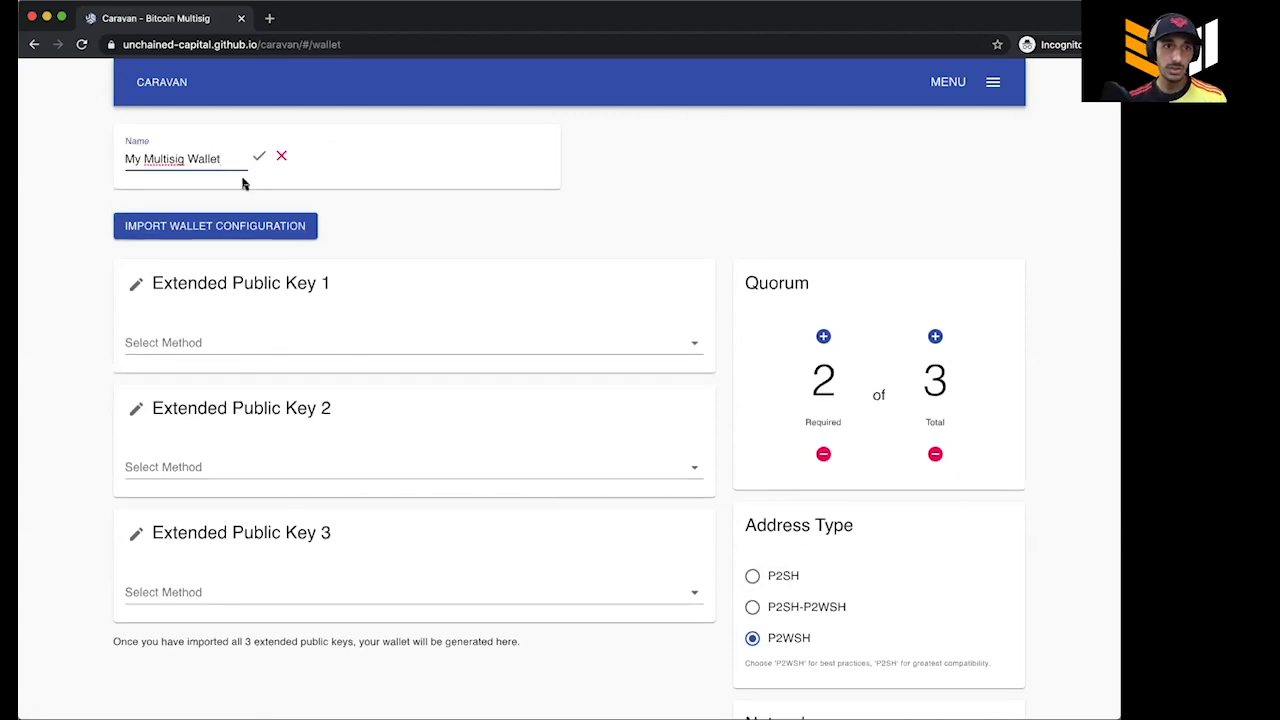
key("super+a")
key("BackSpace")
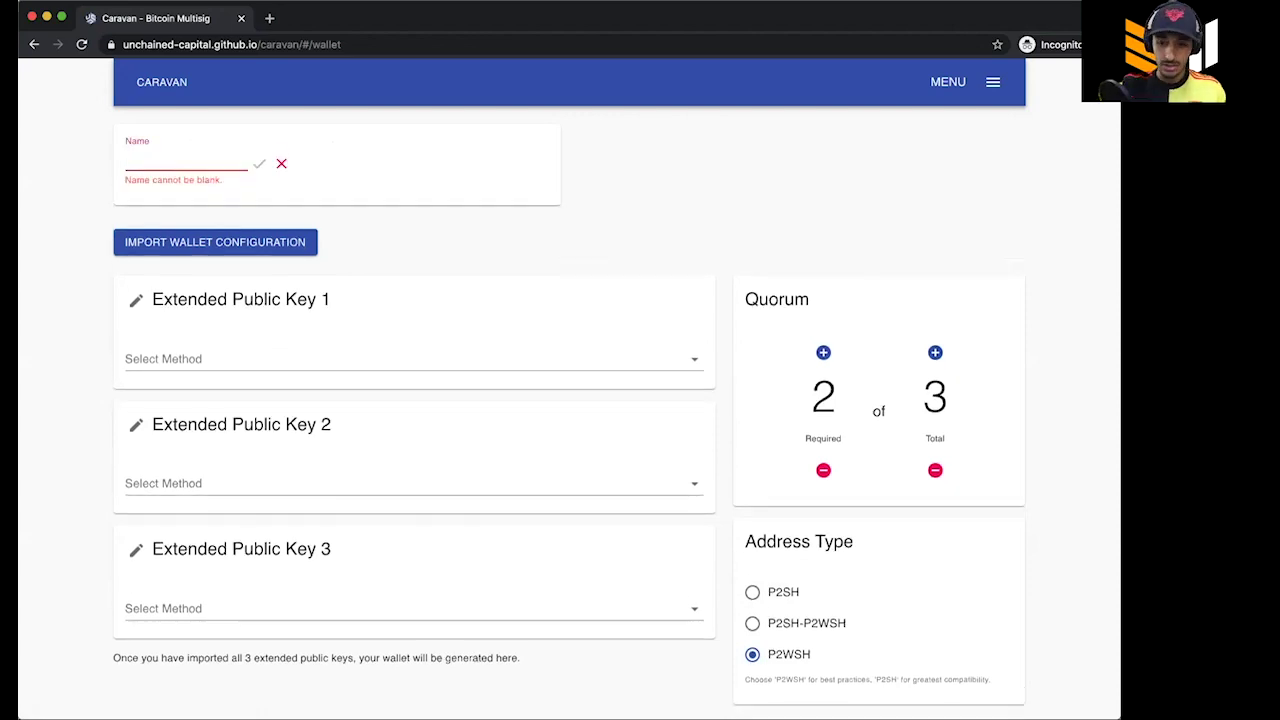
type("Nitcojn")
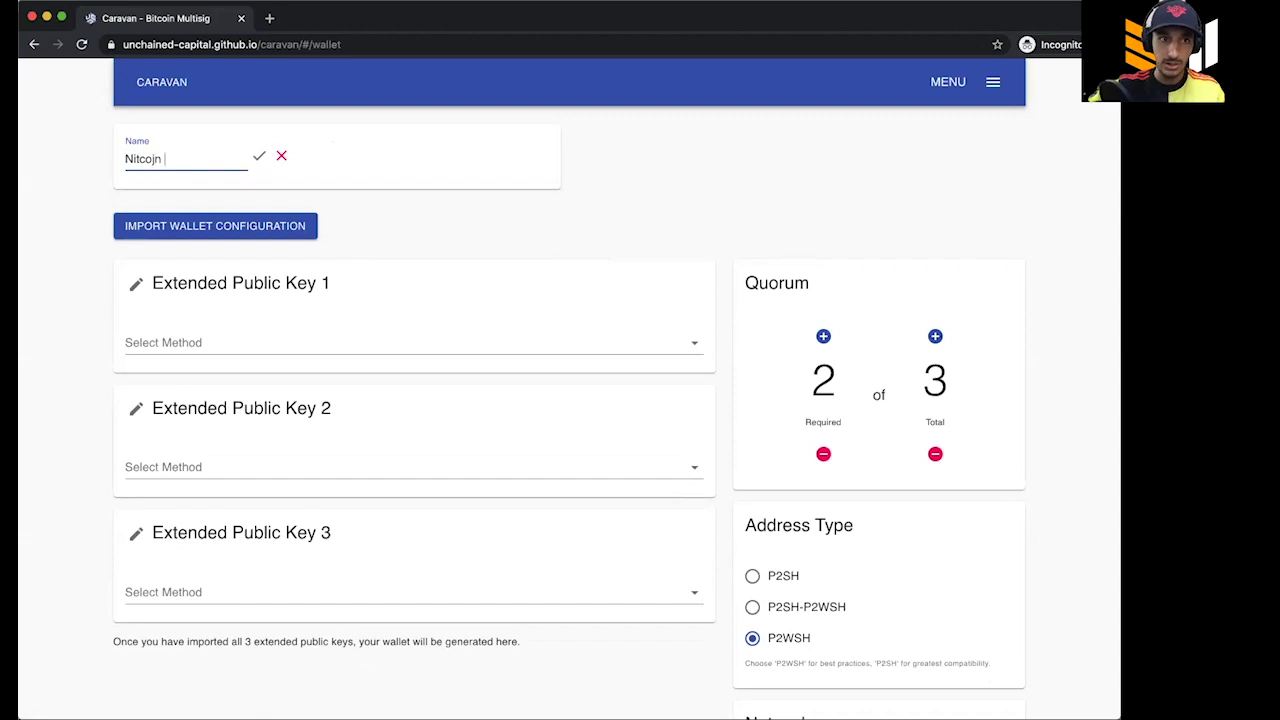
key("super+a")
type("Bitcoin Magazine")
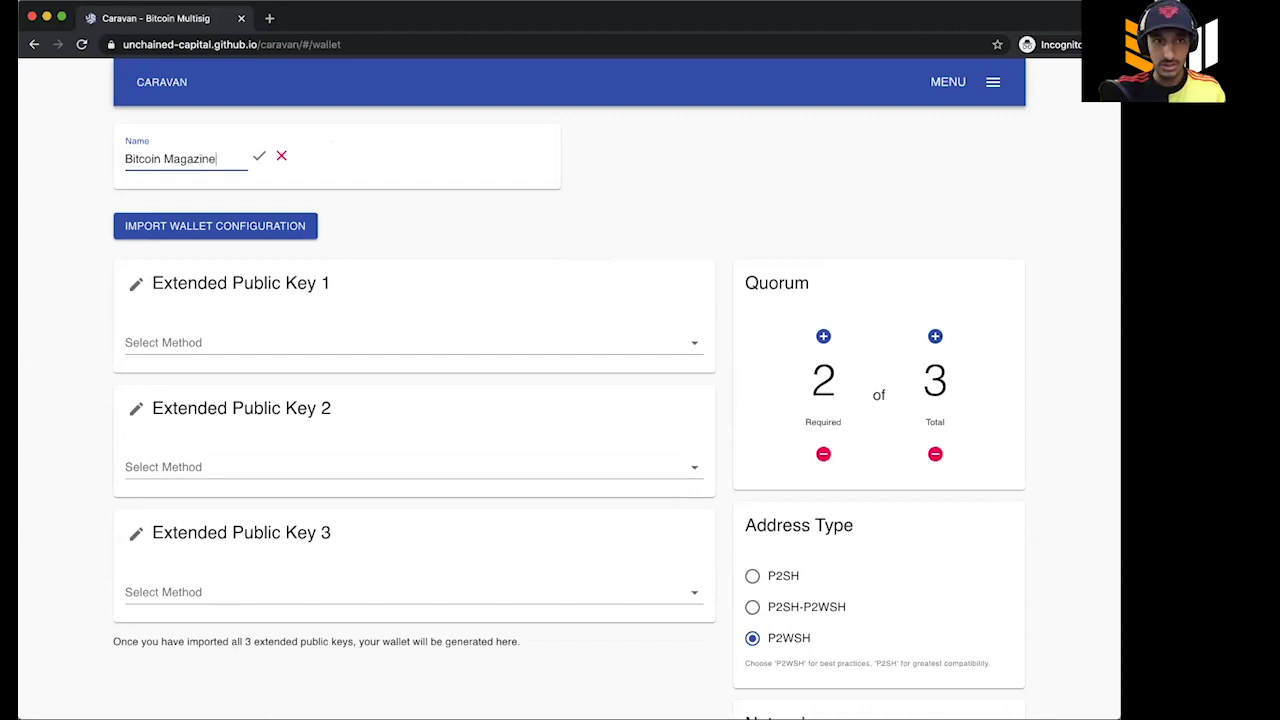
type(" How To")
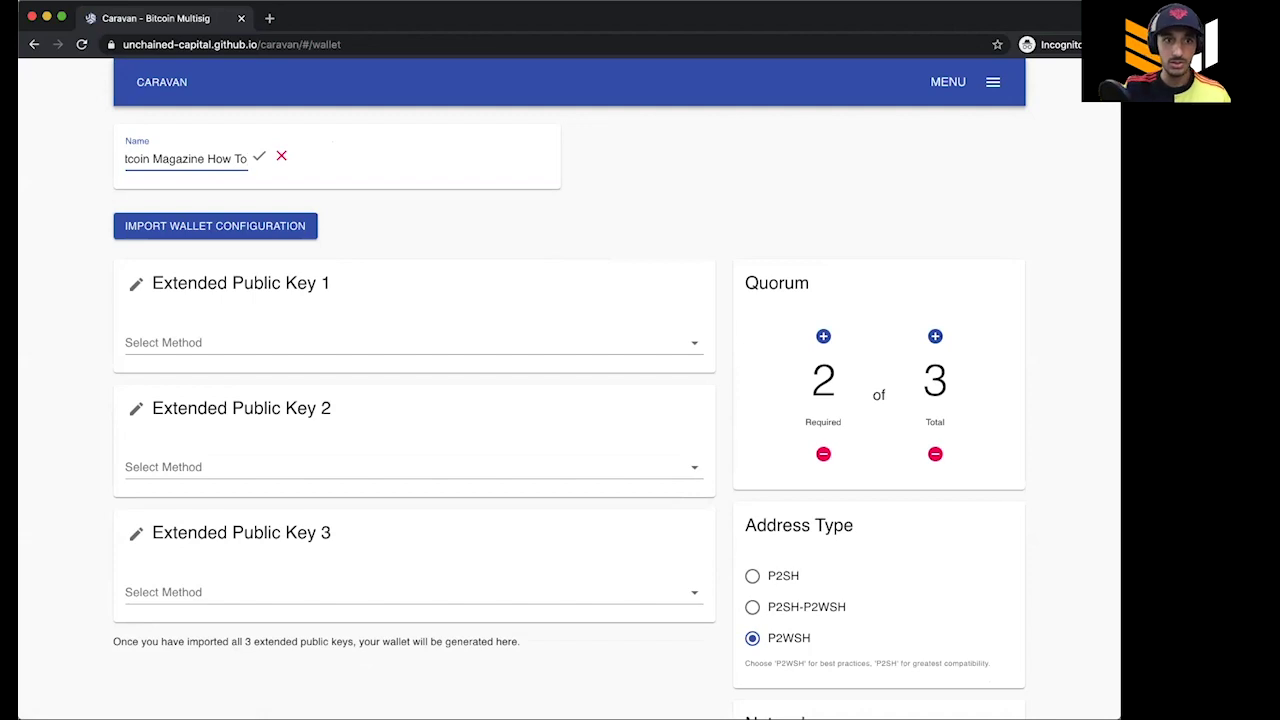
left_click(258, 156)
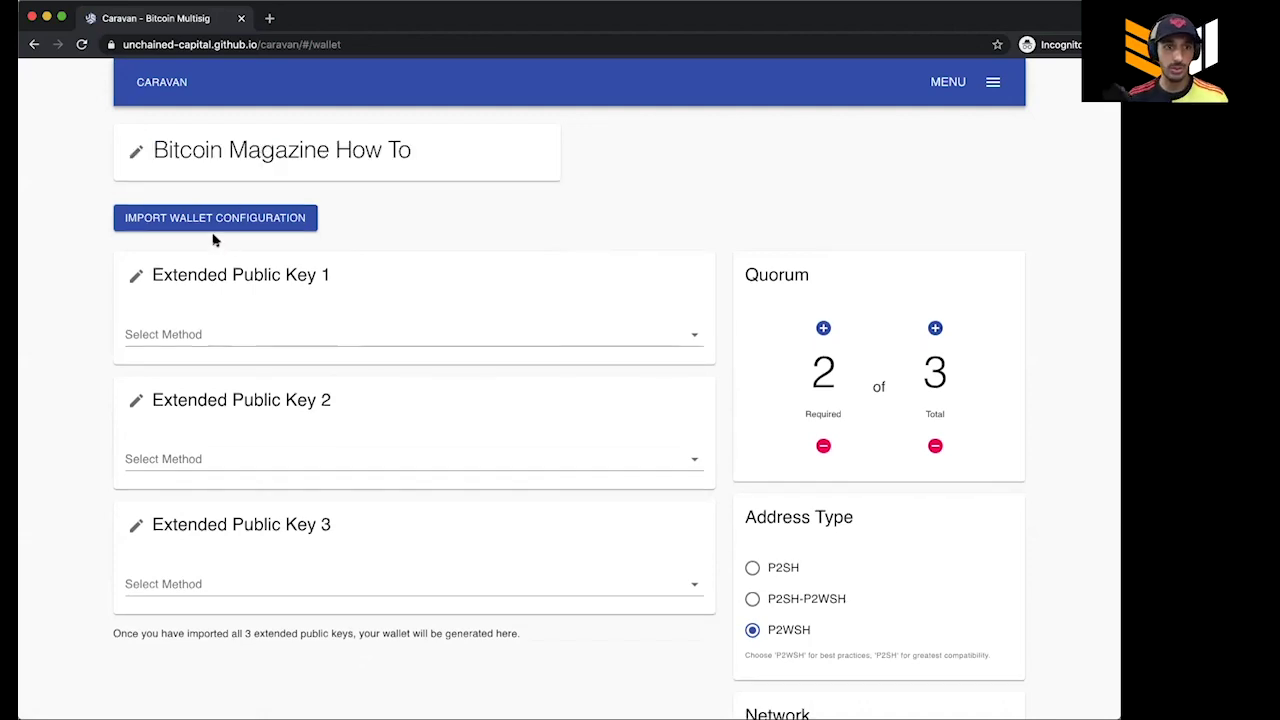
Change the name of Extended Public Key 1 to 'Ledger'
left_click(136, 275)
triple_click(234, 287)
type("Ledger")
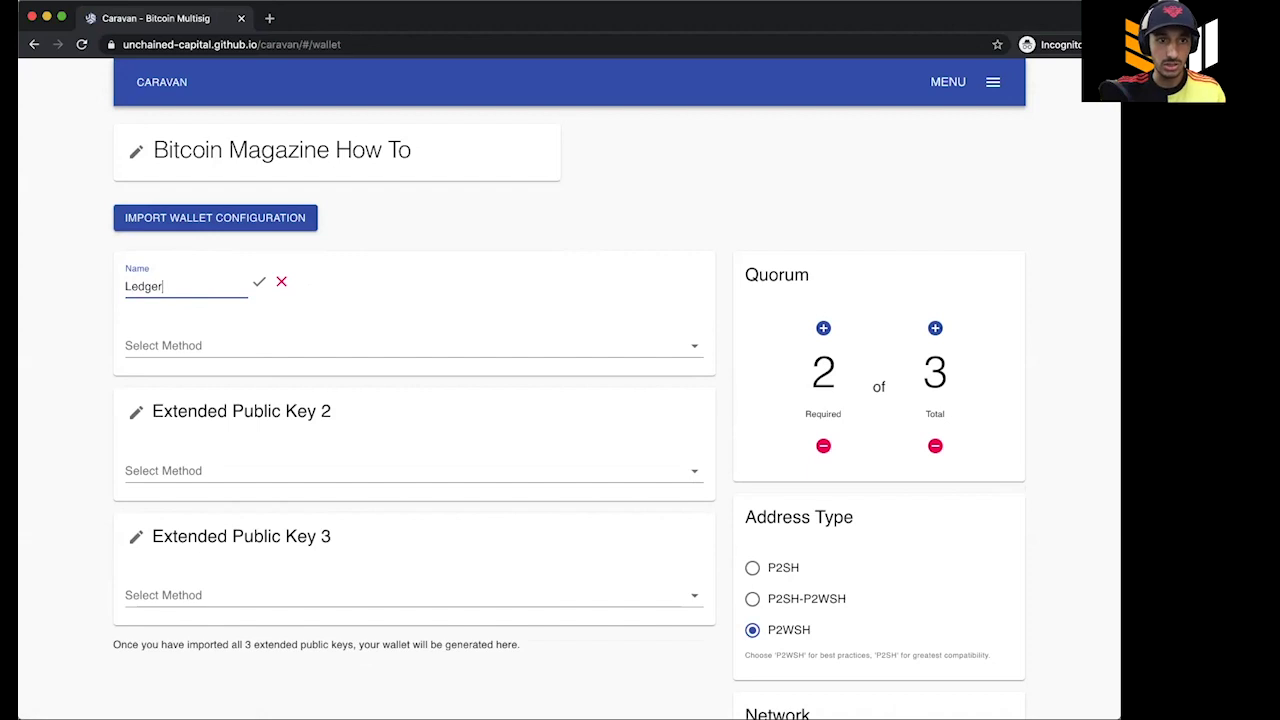
left_click(259, 283)
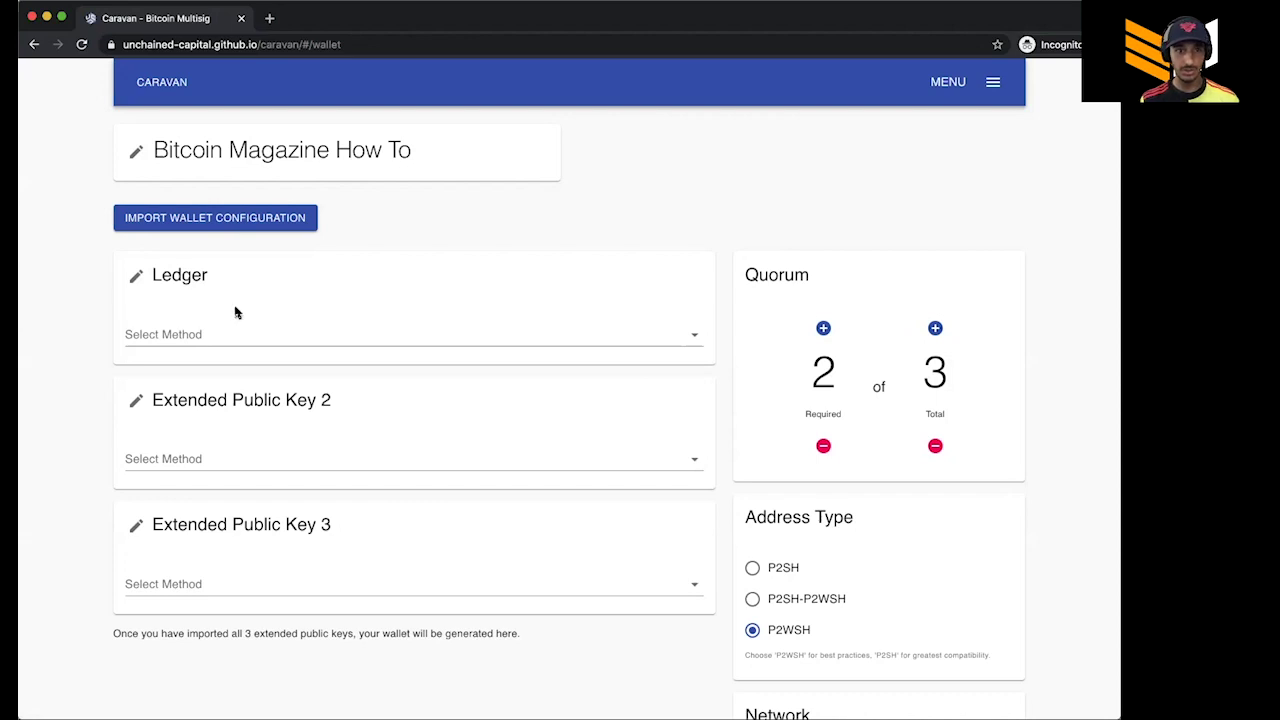
Import the Ledger's extended public key with the default path m/48'/0'/0'/2'
left_click(206, 334)
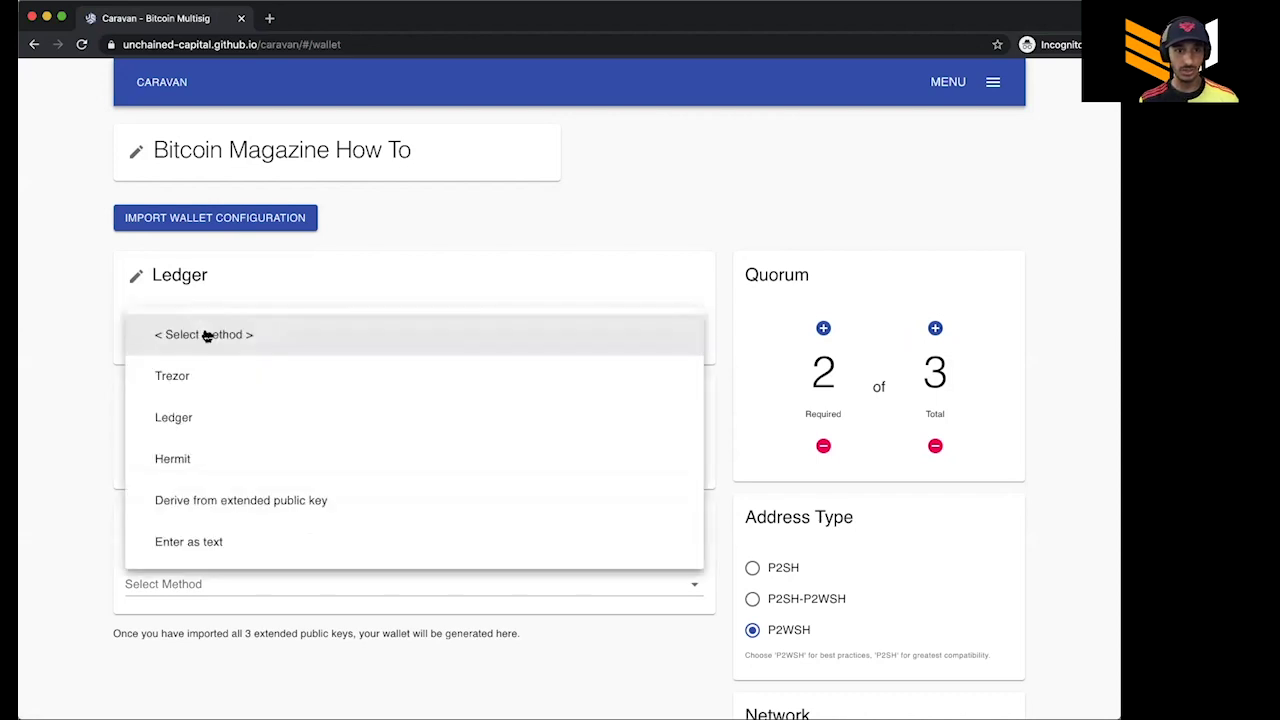
left_click(194, 416)
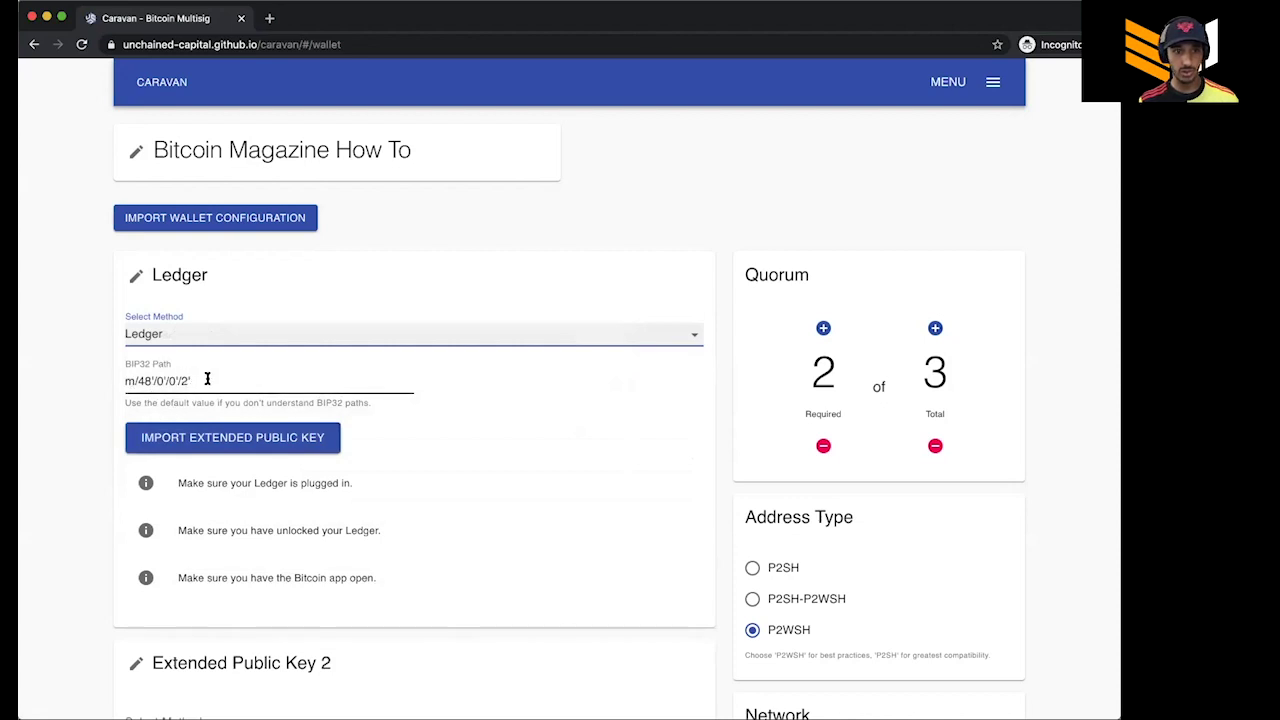
left_click(200, 444)
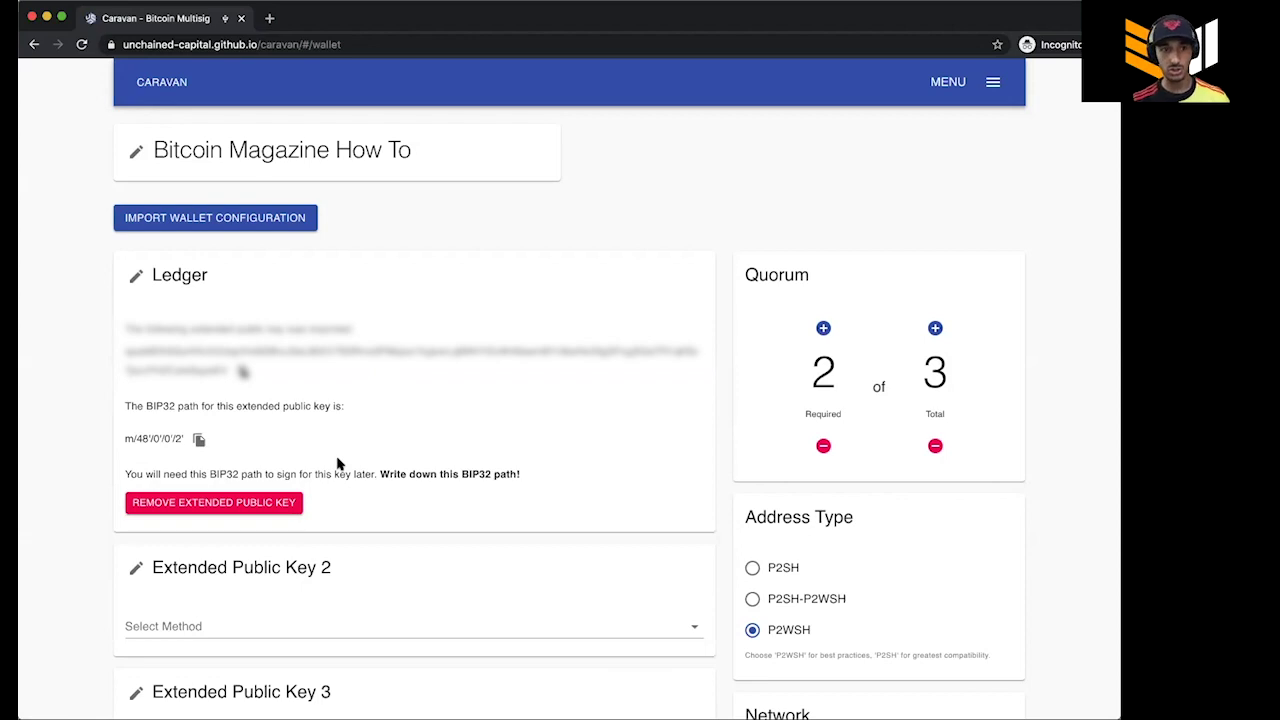
scroll(337, 463, "down", 3)
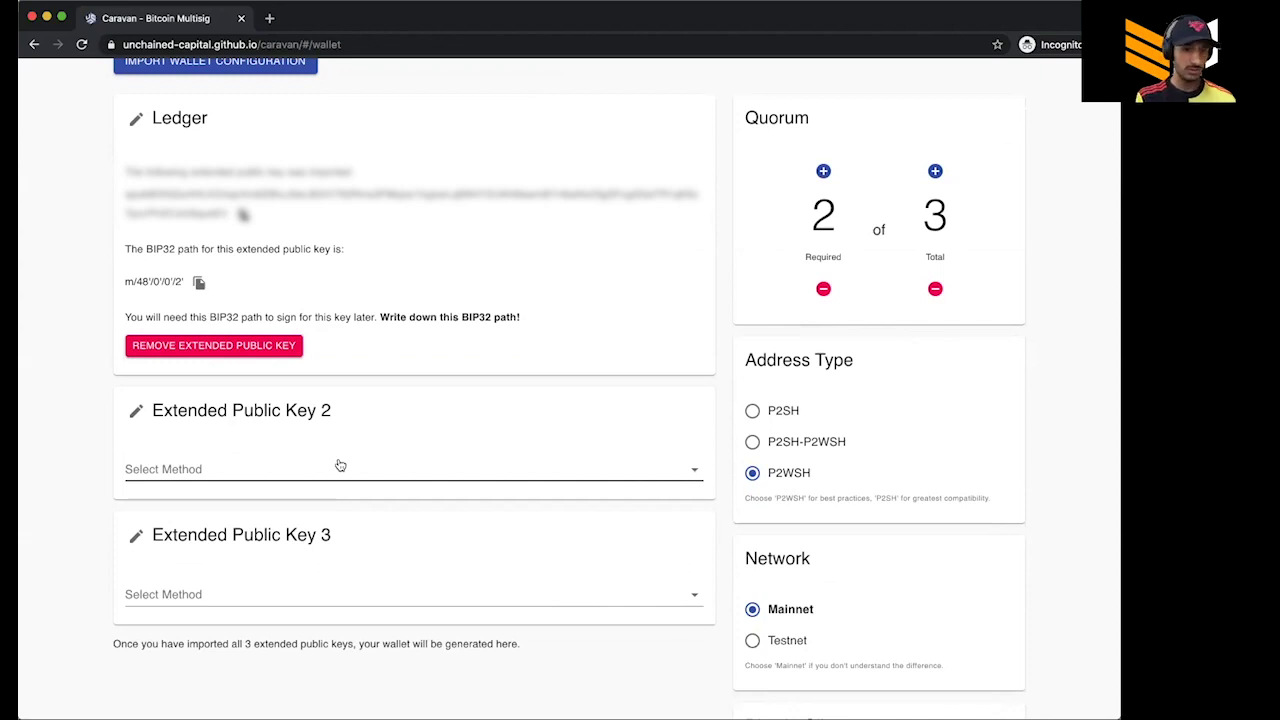
Set the second key's import method to Trezor and name it 'Trezor 1'
left_click(338, 472)
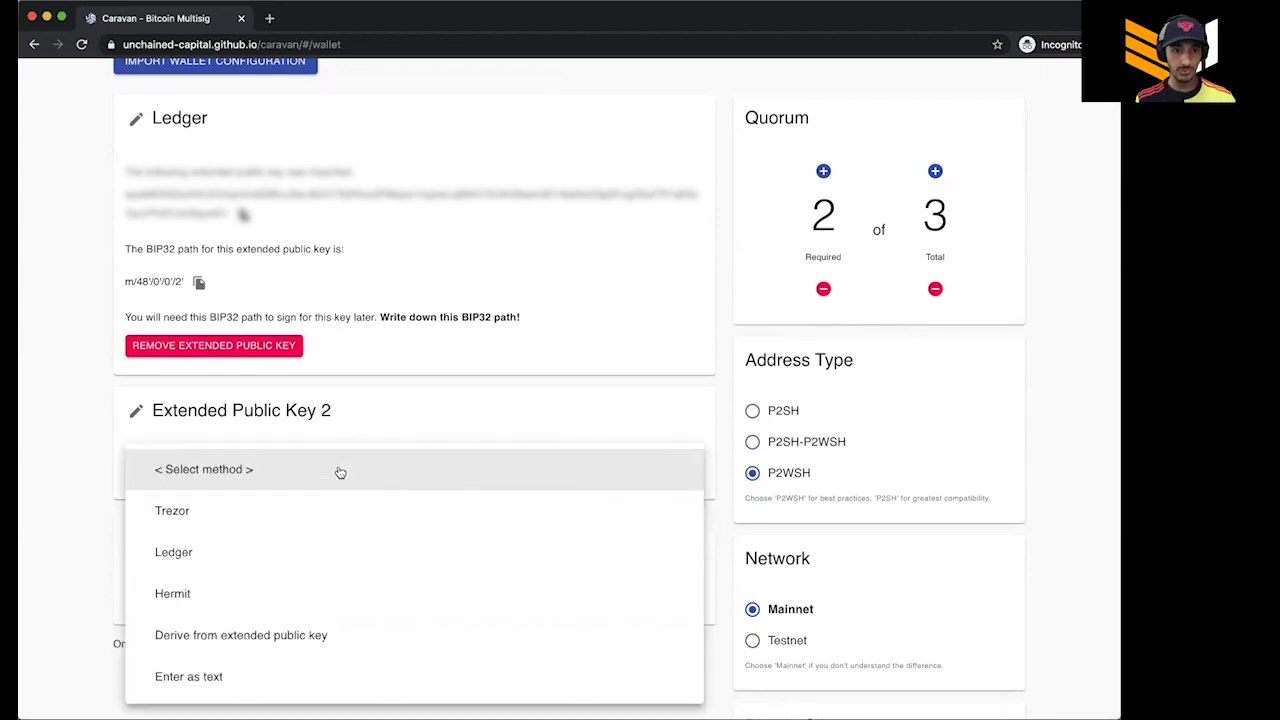
left_click(199, 512)
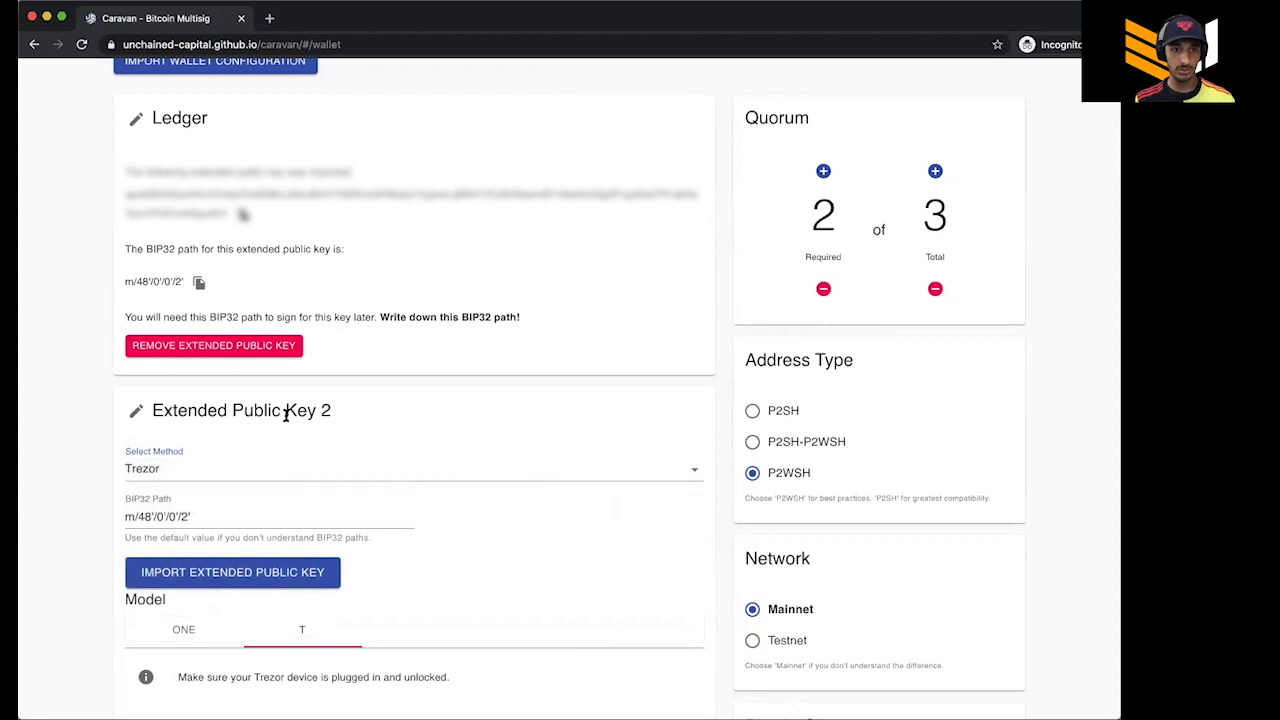
left_click(134, 414)
key("super+a")
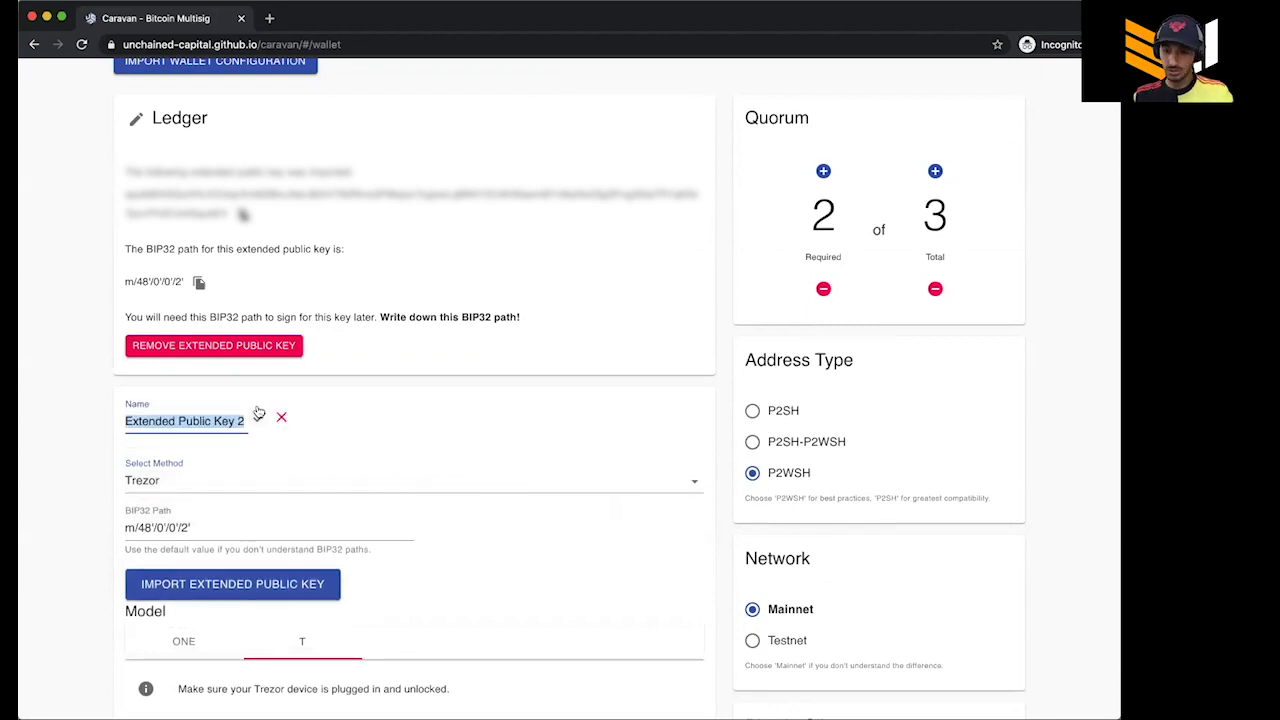
type("R")
key("BackSpace")
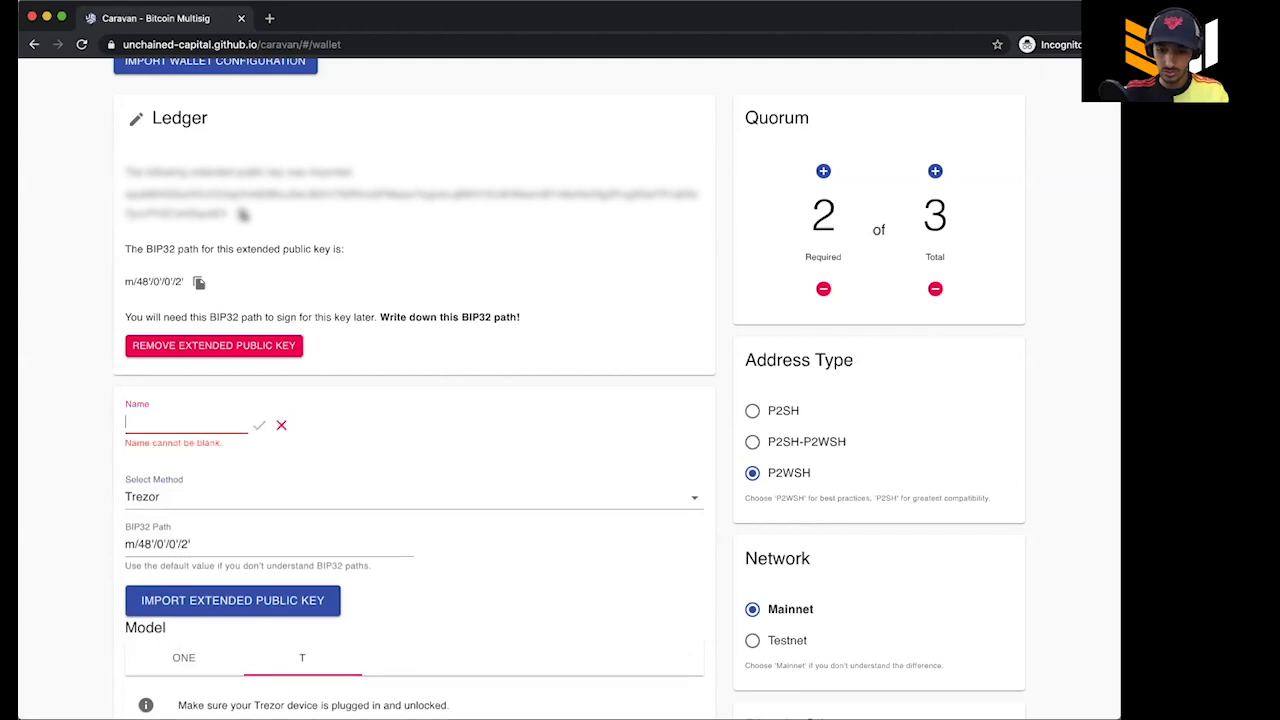
type("Trezor 1")
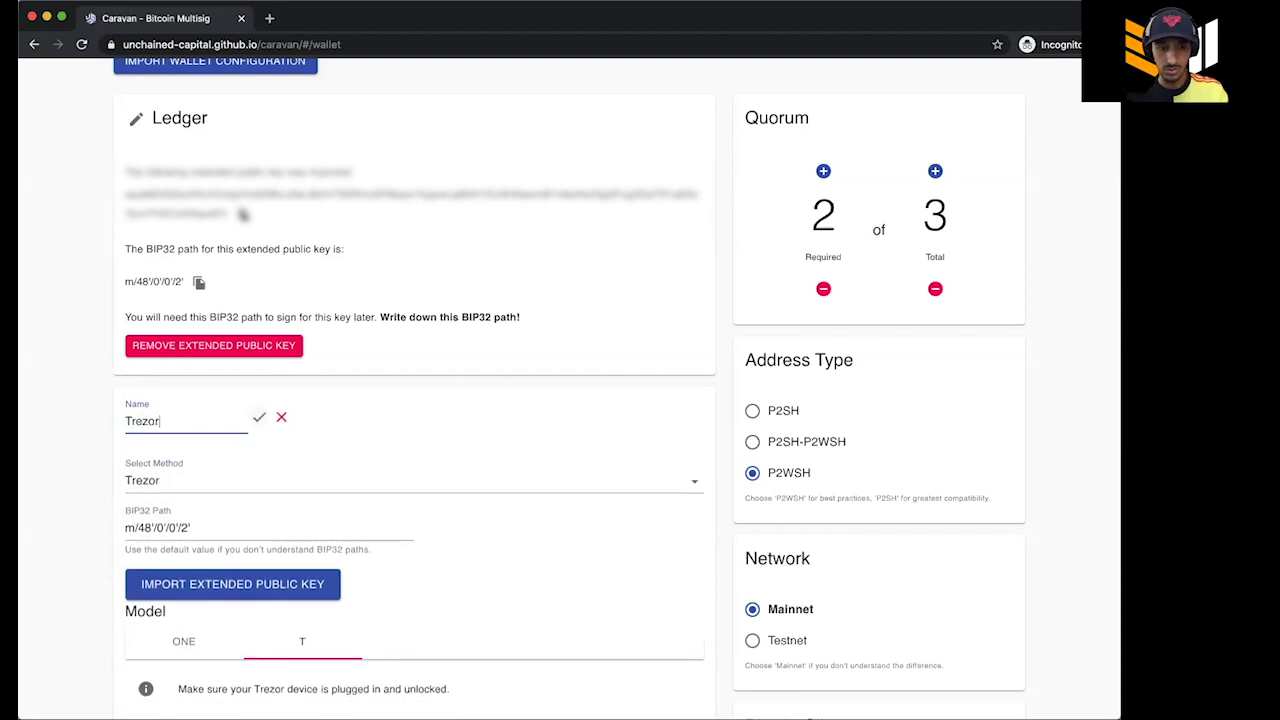
left_click(259, 417)
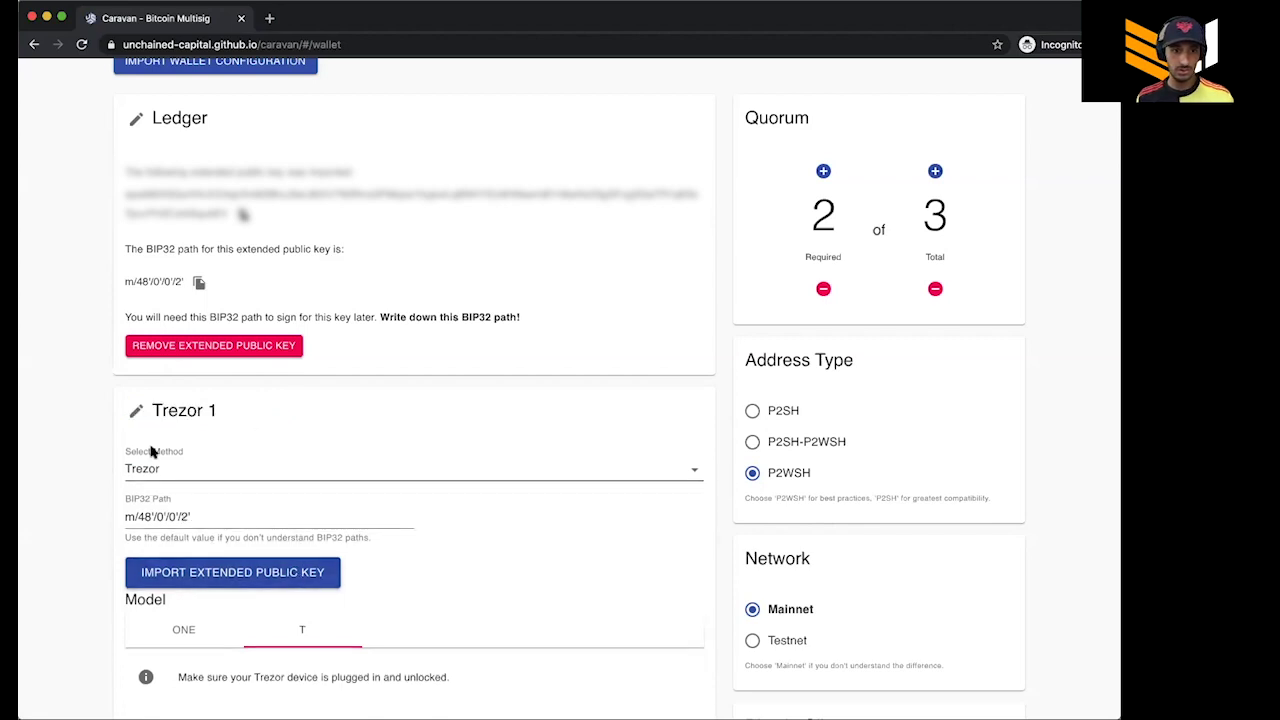
Request the Trezor 1 public key, allowing Trezor Connect access and approving the export
left_click(243, 575)
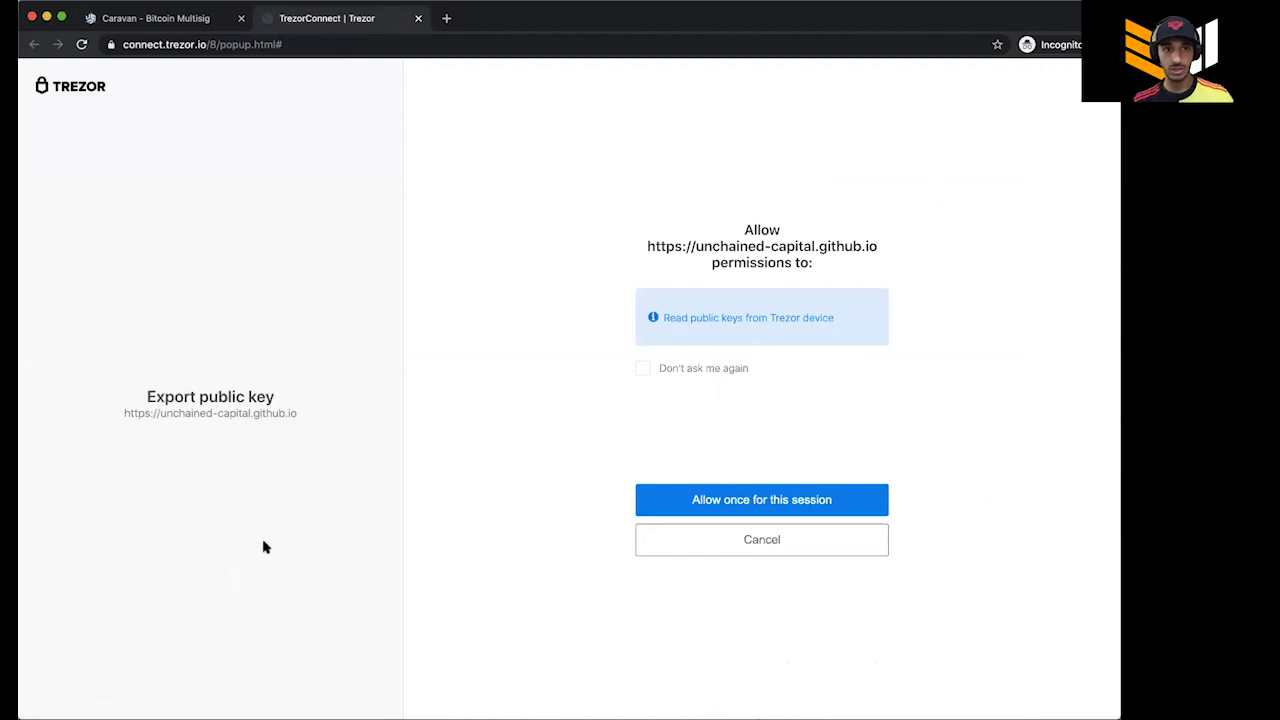
left_click(677, 500)
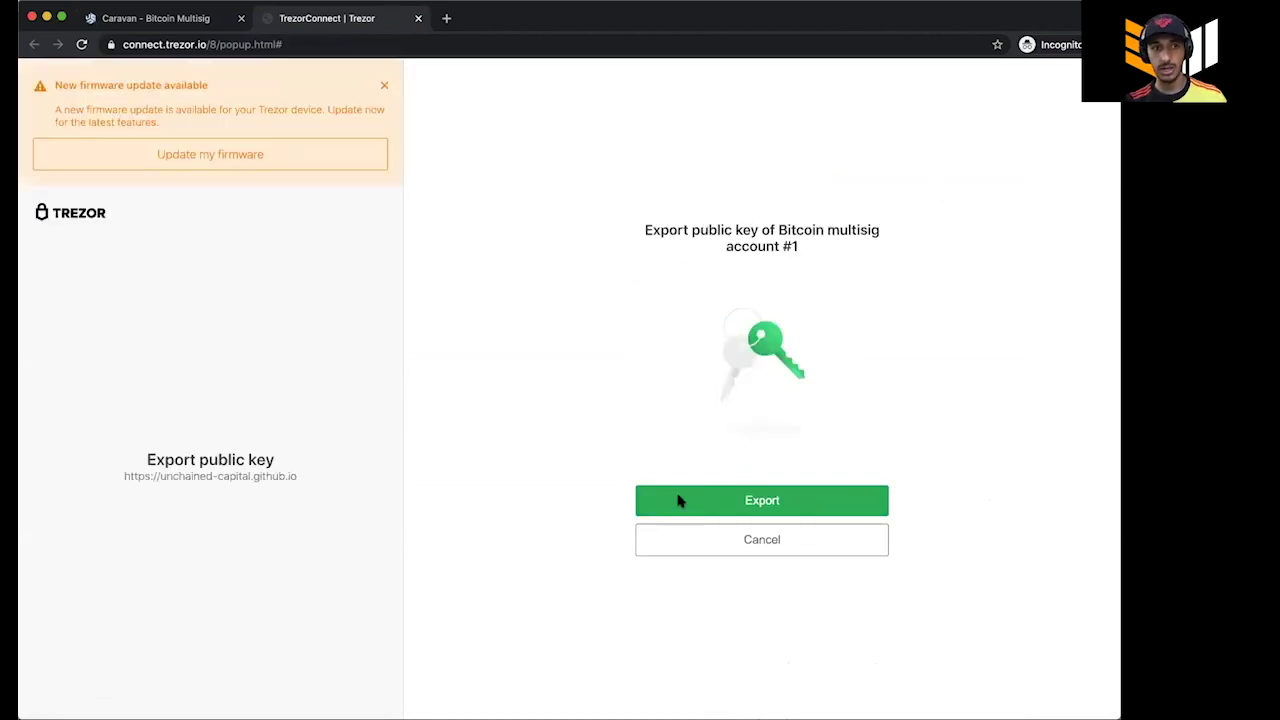
left_click(703, 500)
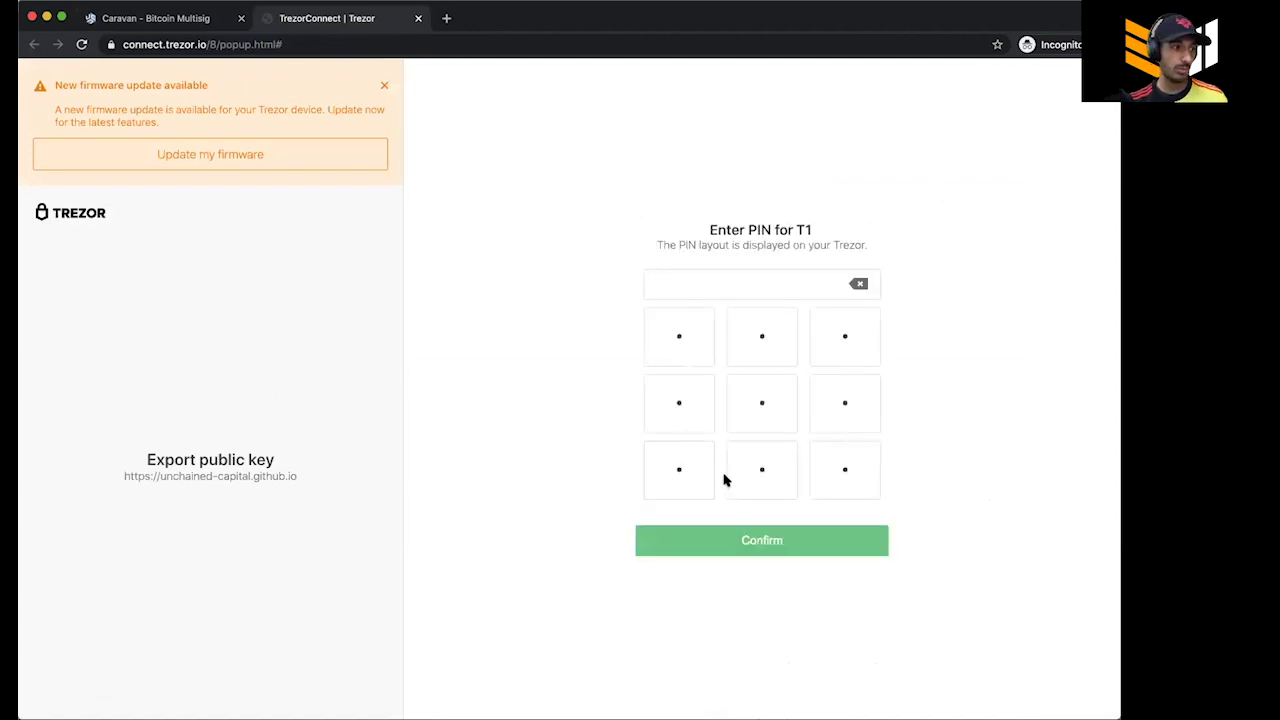
Enter the Trezor device PIN on the keypad and confirm it
left_click(670, 416)
left_click(670, 474)
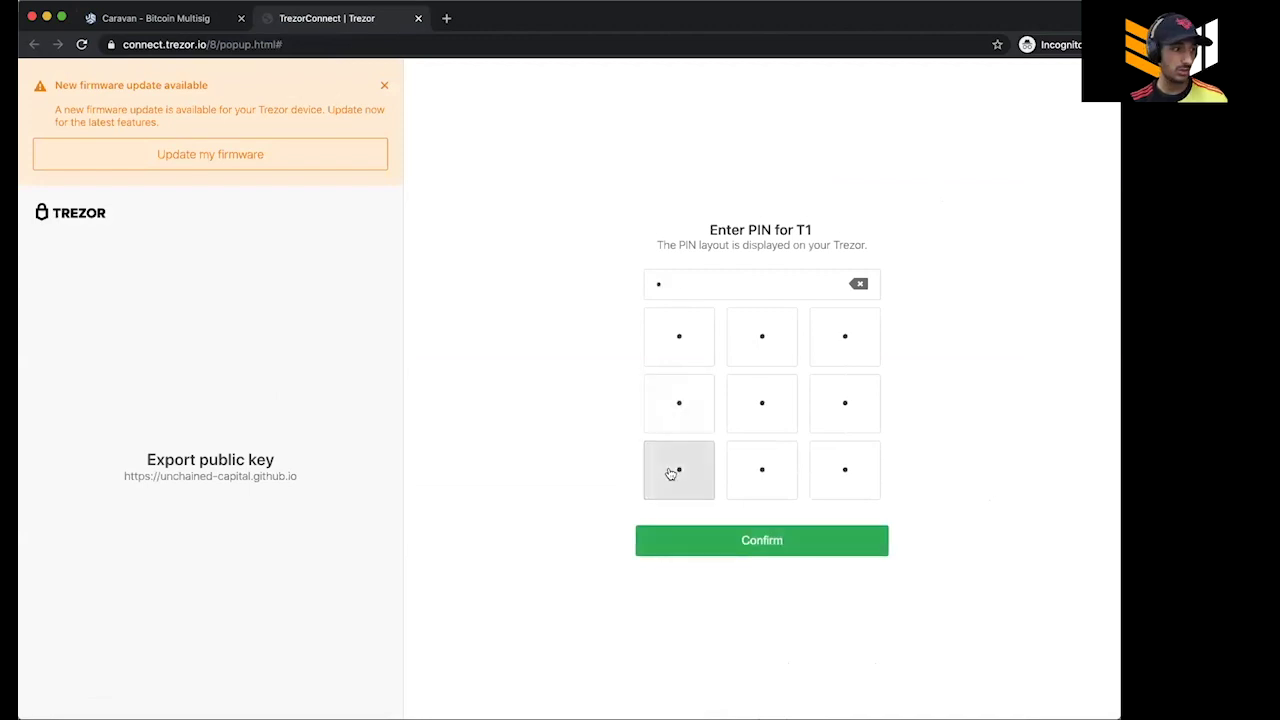
left_click(836, 332)
left_click(700, 402)
left_click(680, 337)
left_click(763, 337)
left_click(843, 462)
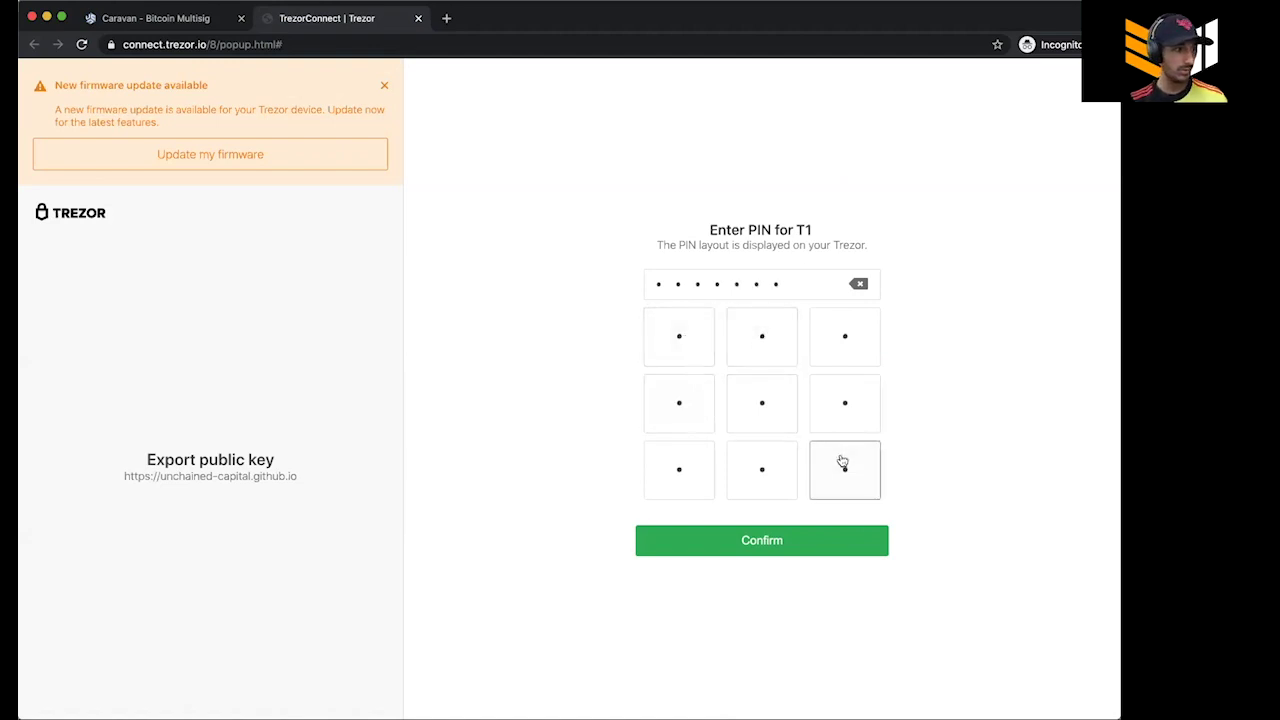
left_click(688, 406)
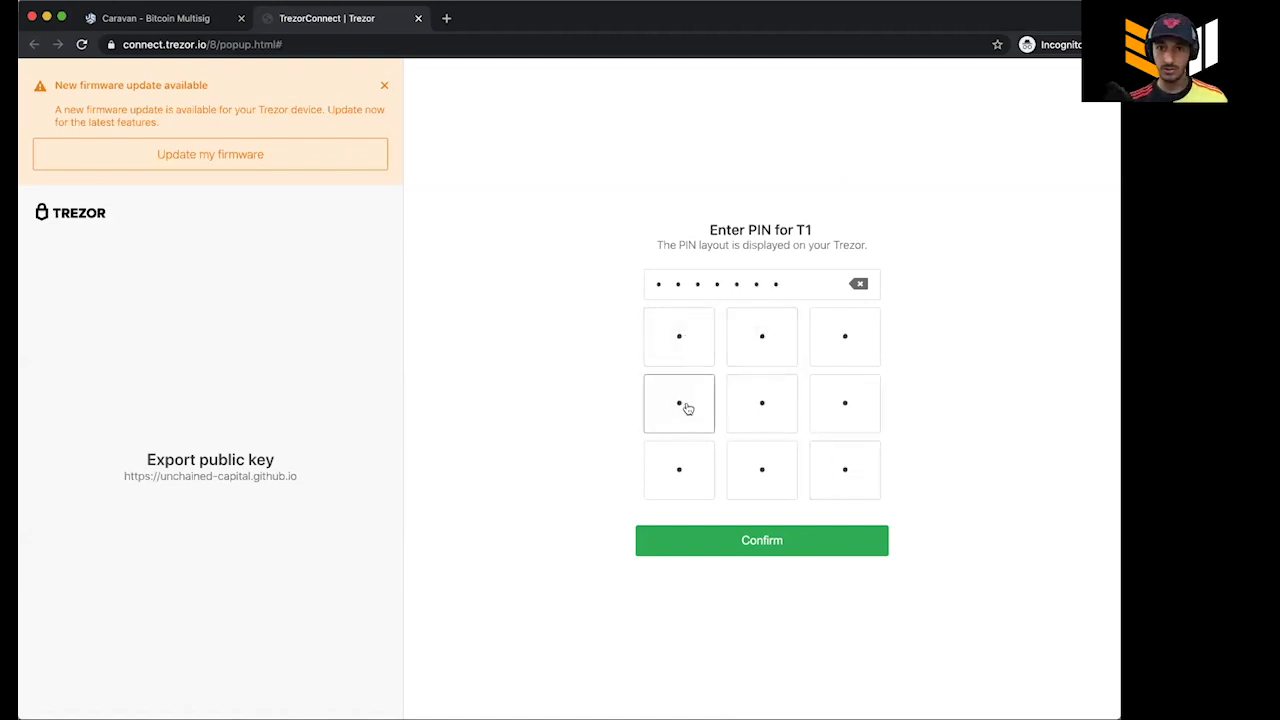
left_click(722, 538)
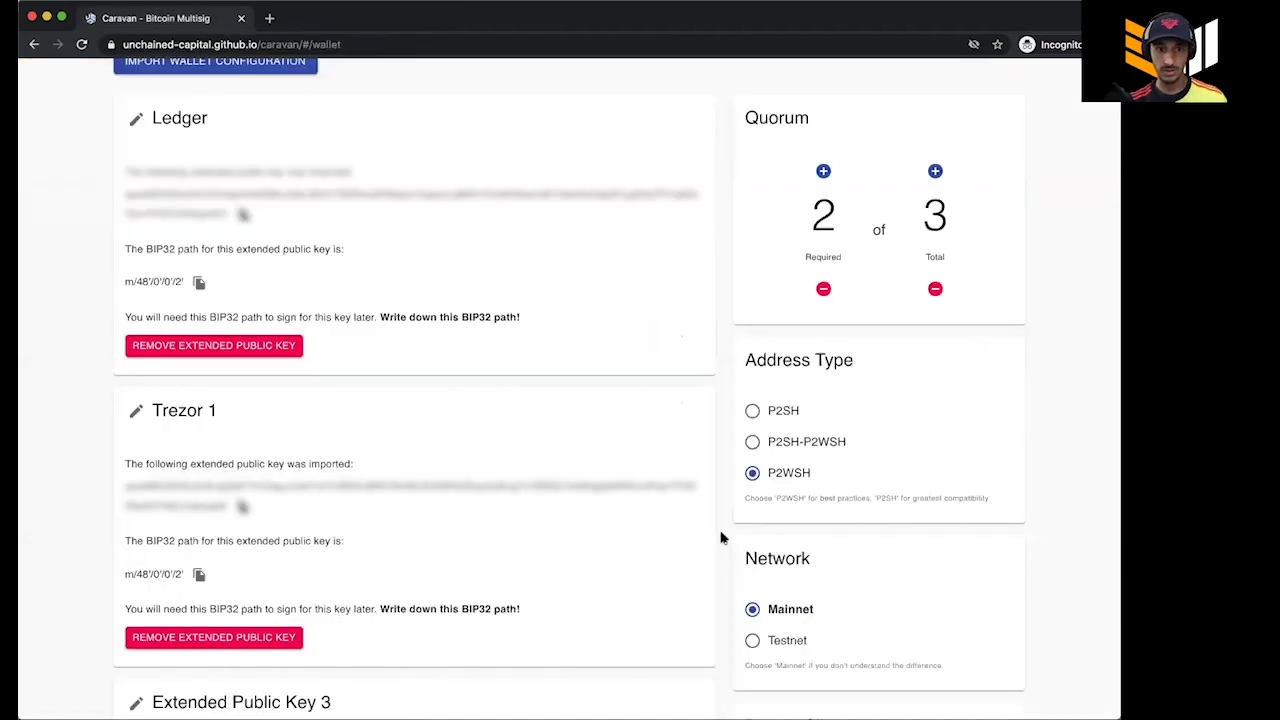
Rename the third key to 'Trezor 2'
scroll(519, 495, "down", 4)
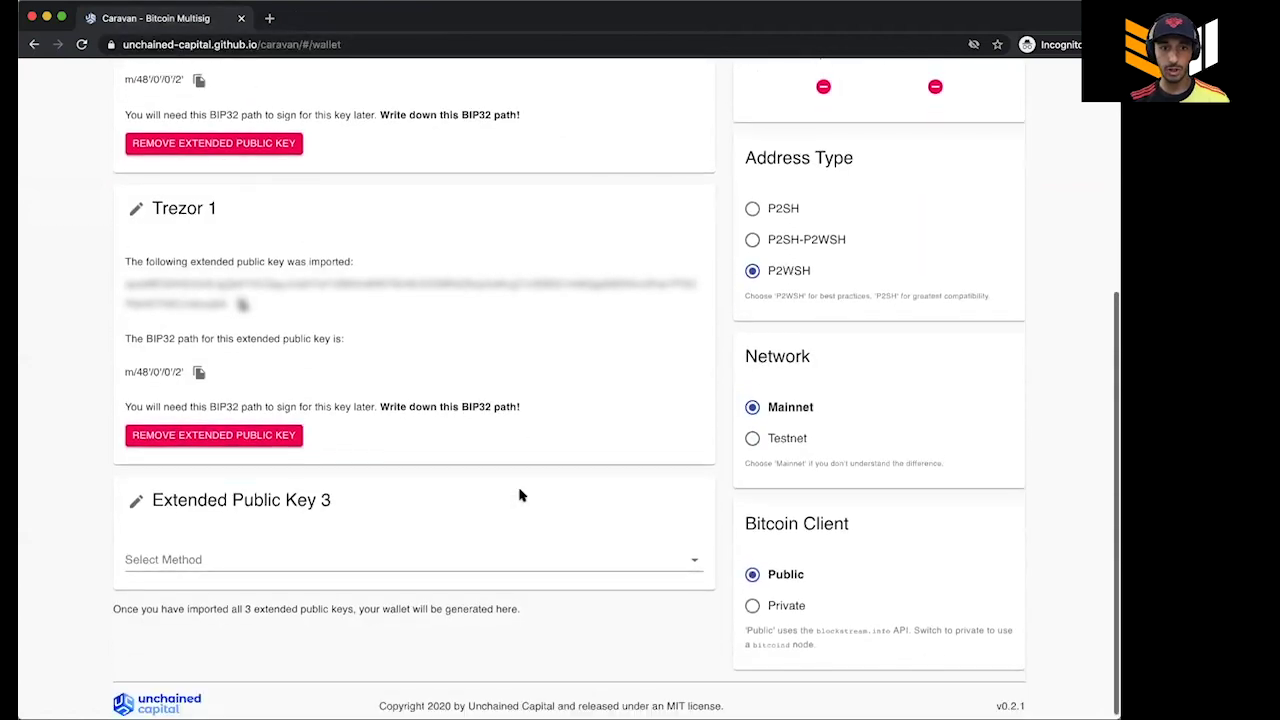
scroll(519, 495, "down", 1)
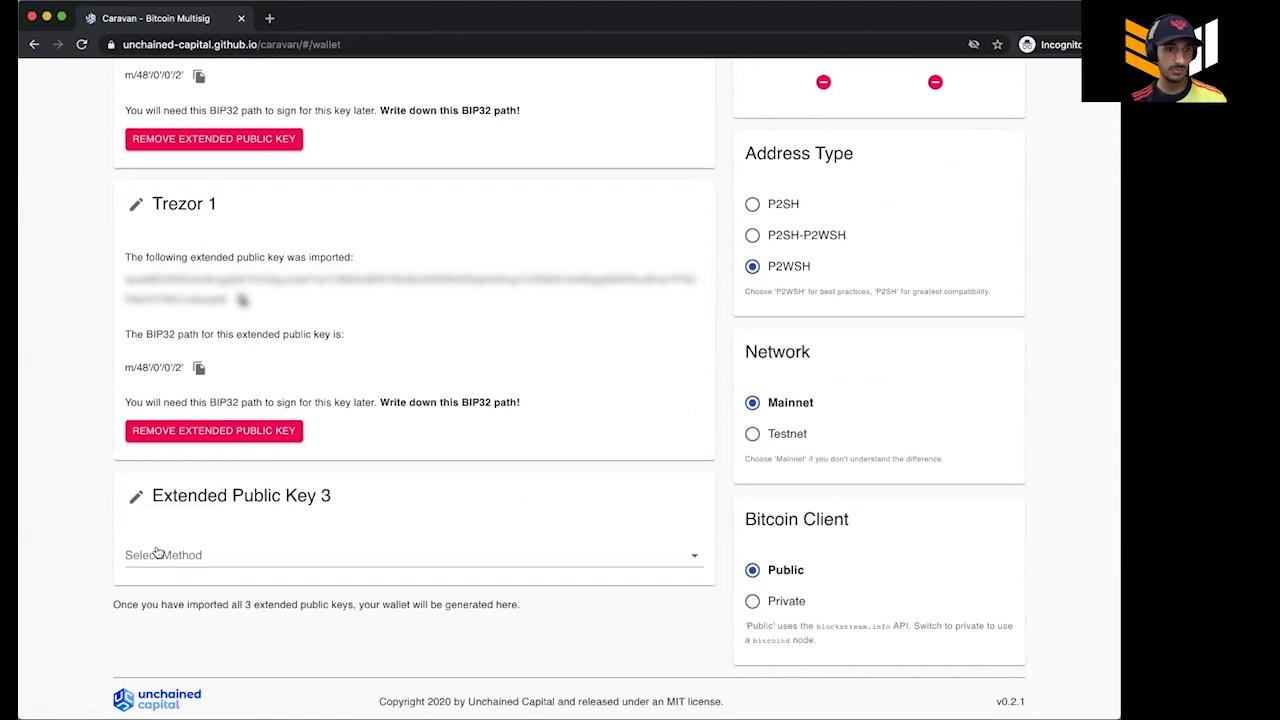
left_click(137, 497)
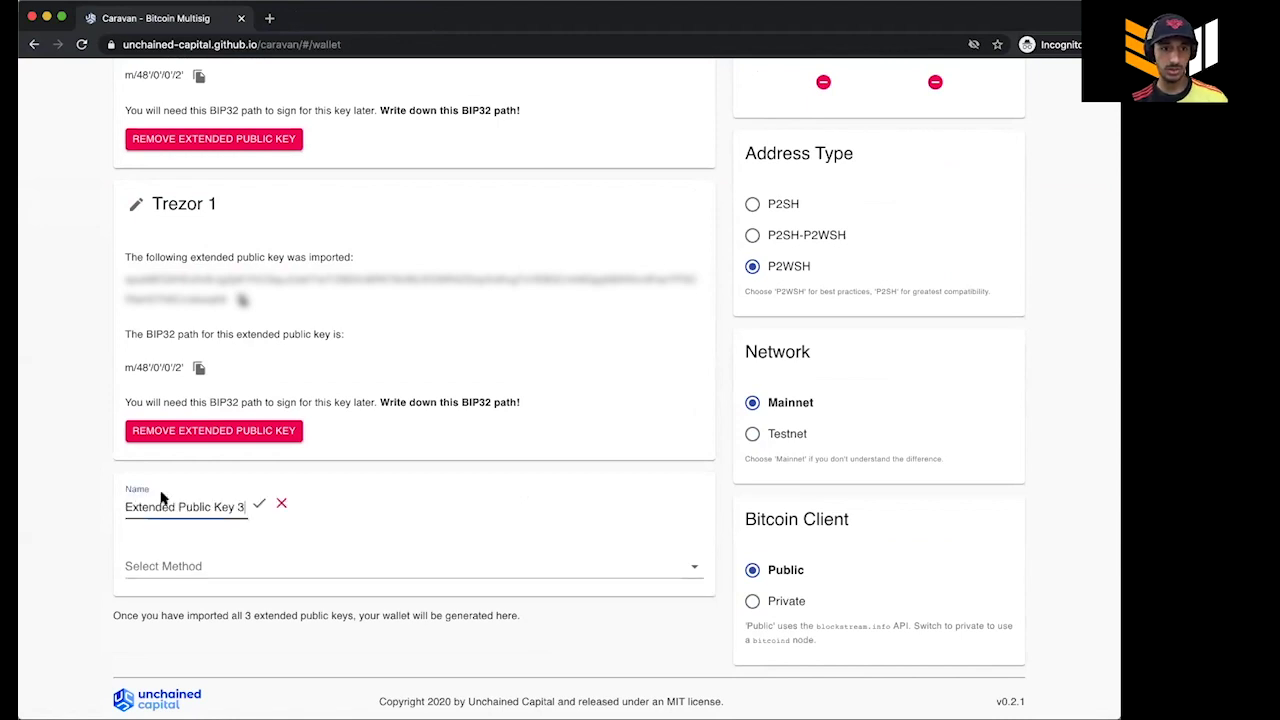
triple_click(241, 507)
type("Tr")
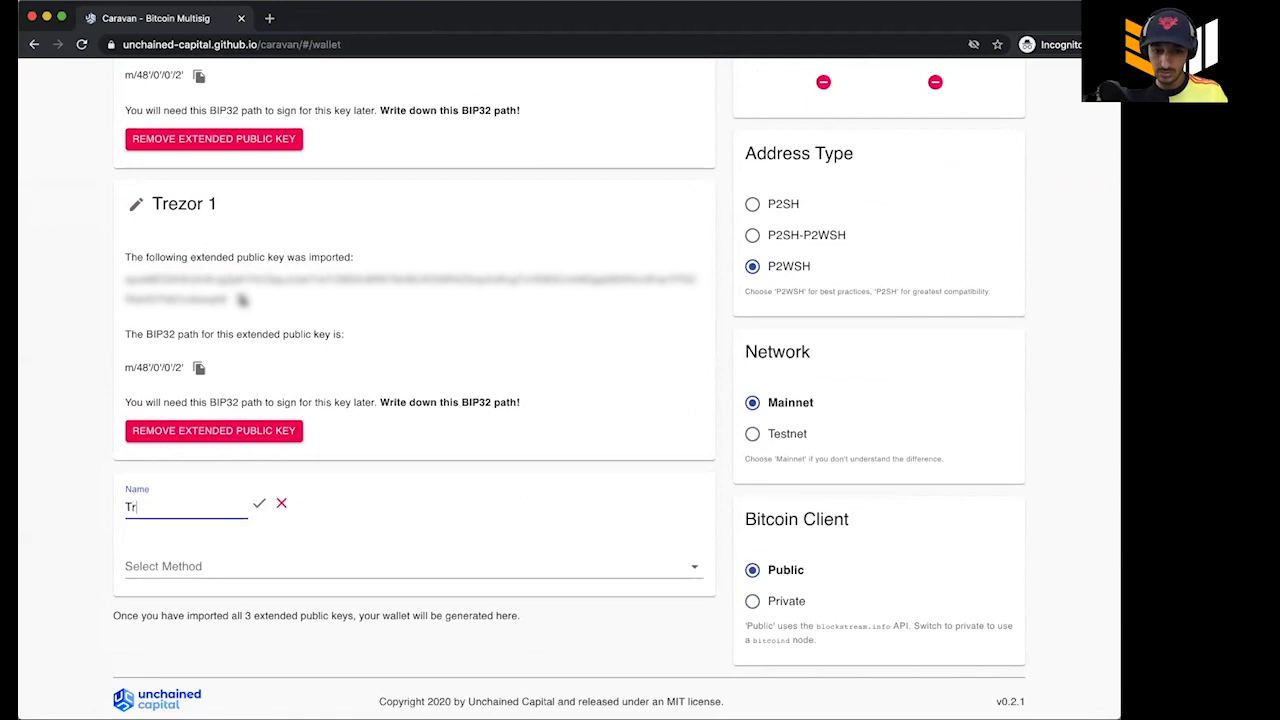
type("ezor 2")
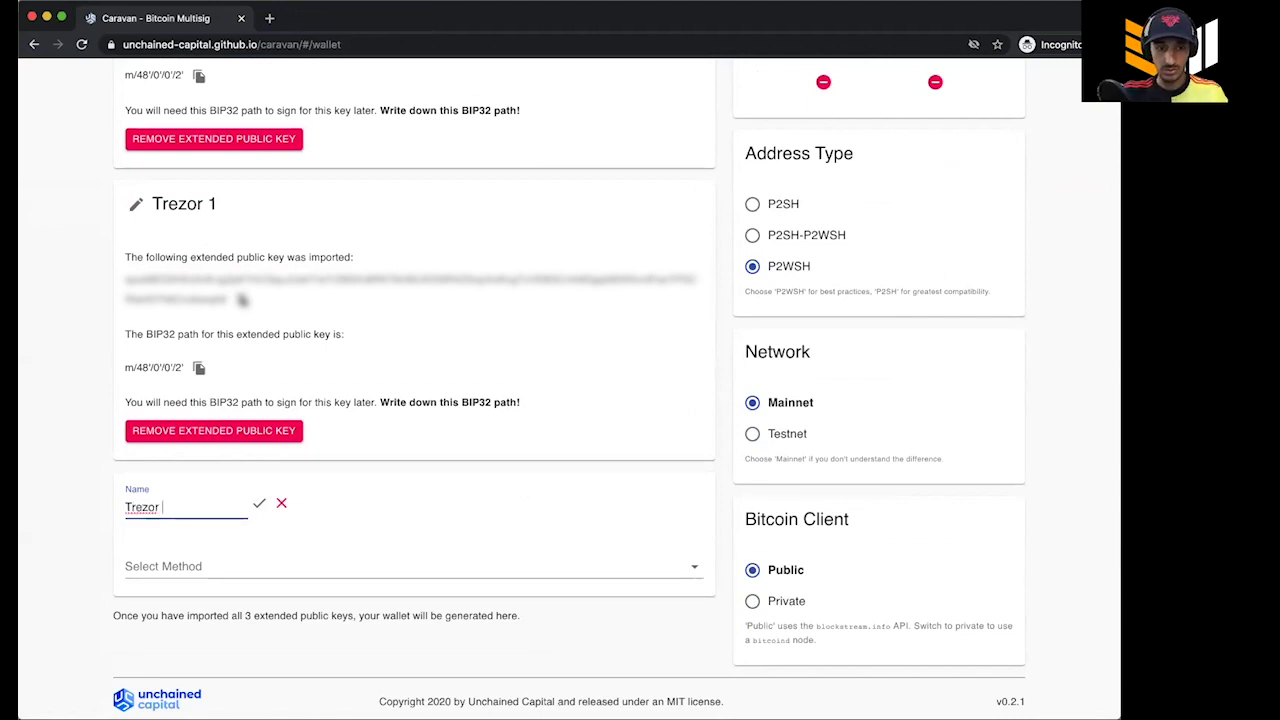
left_click(255, 507)
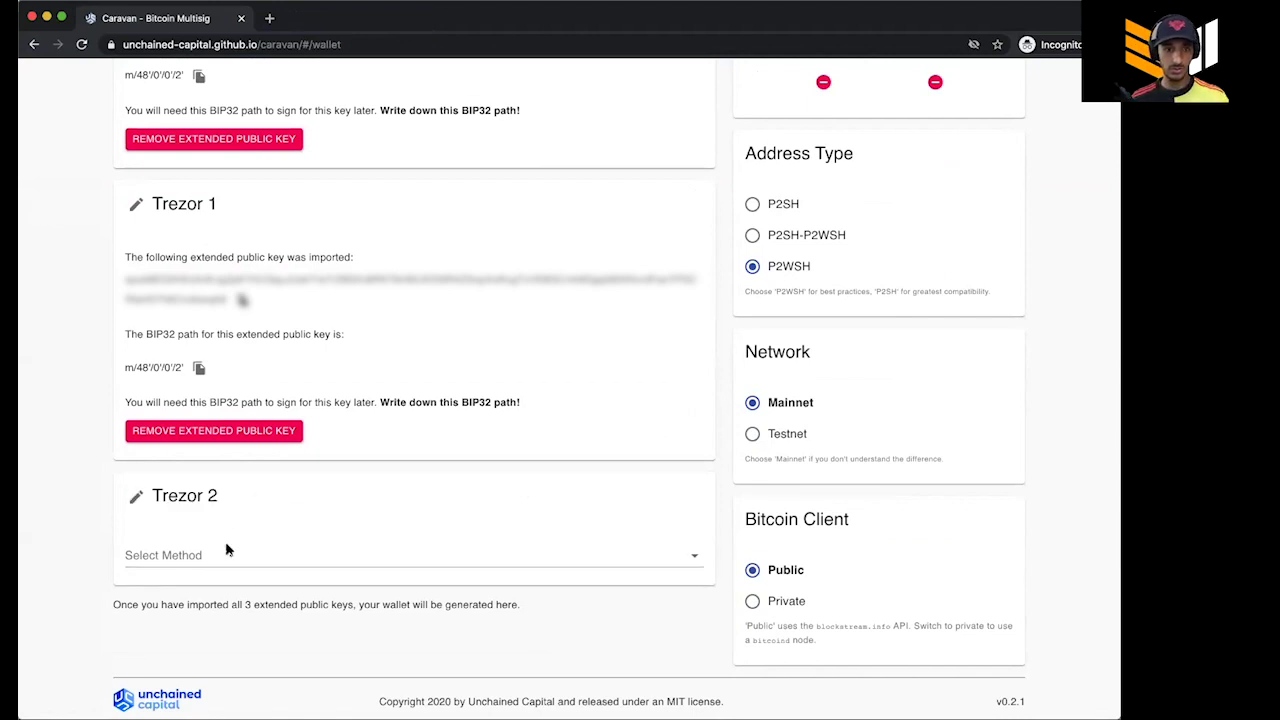
left_click(219, 556)
Choose Trezor as the third key's method and start importing its extended public key
left_click(189, 516)
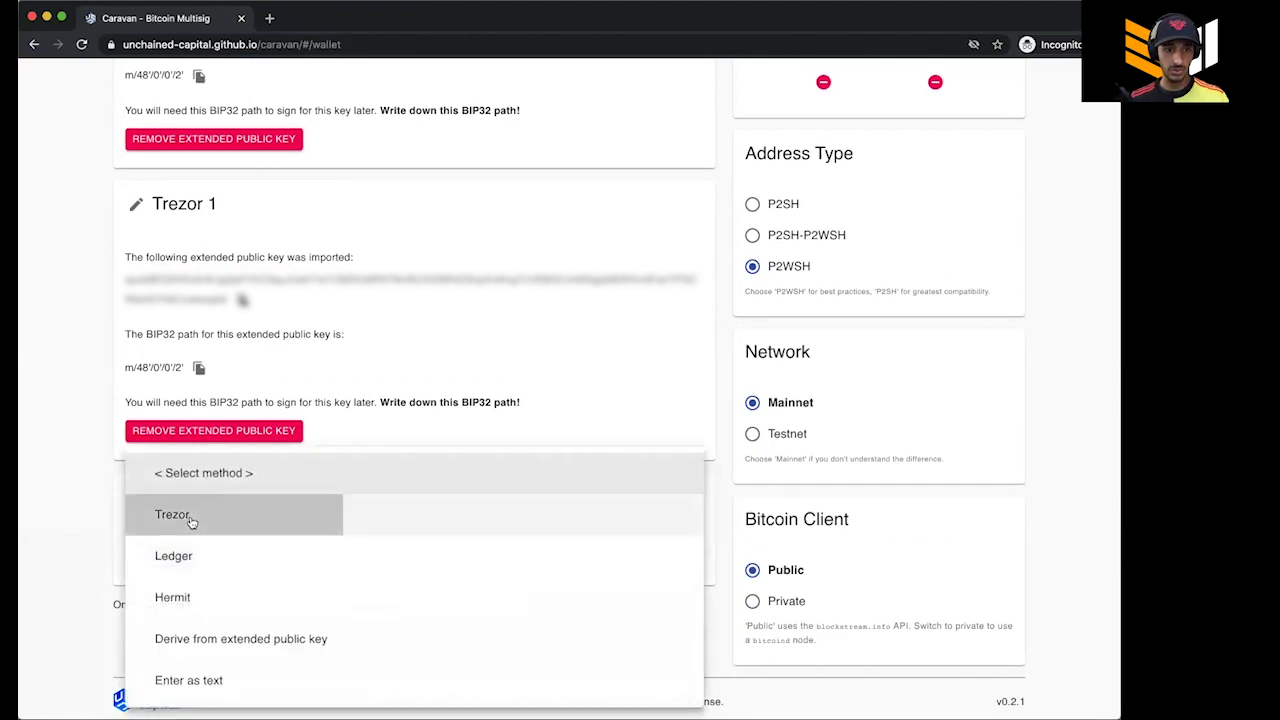
scroll(249, 601, "down", 2)
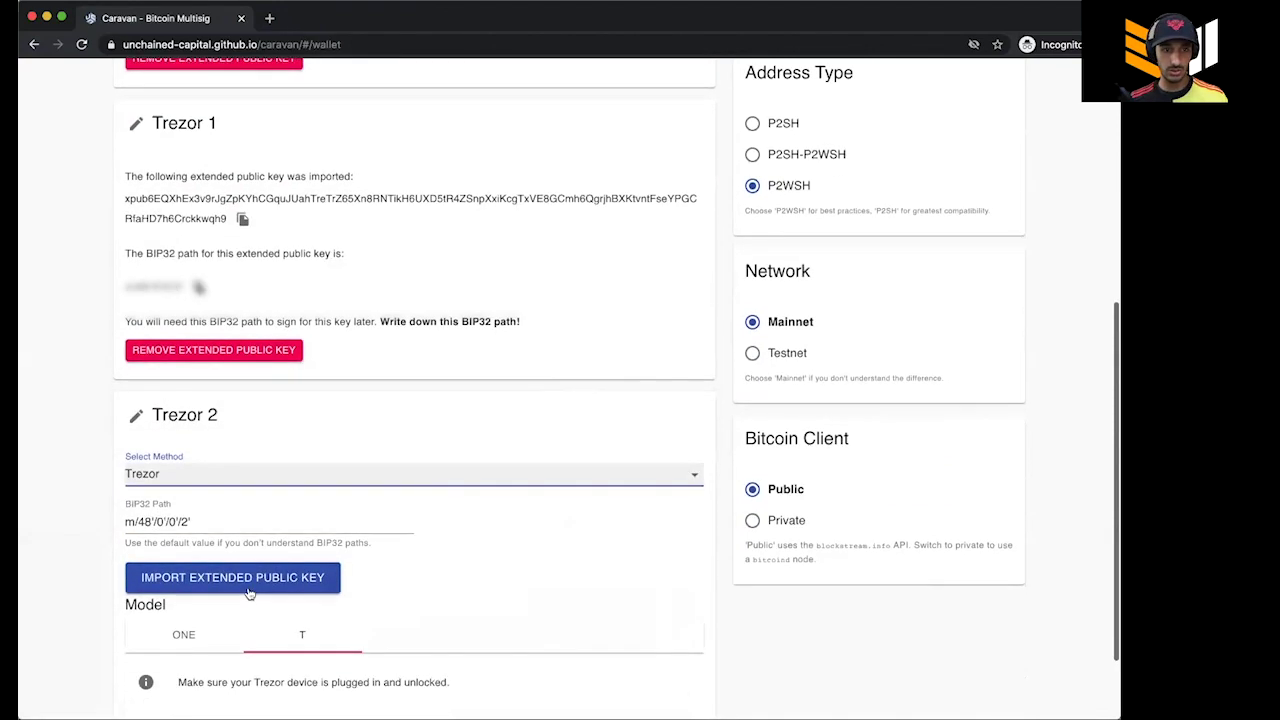
left_click(249, 580)
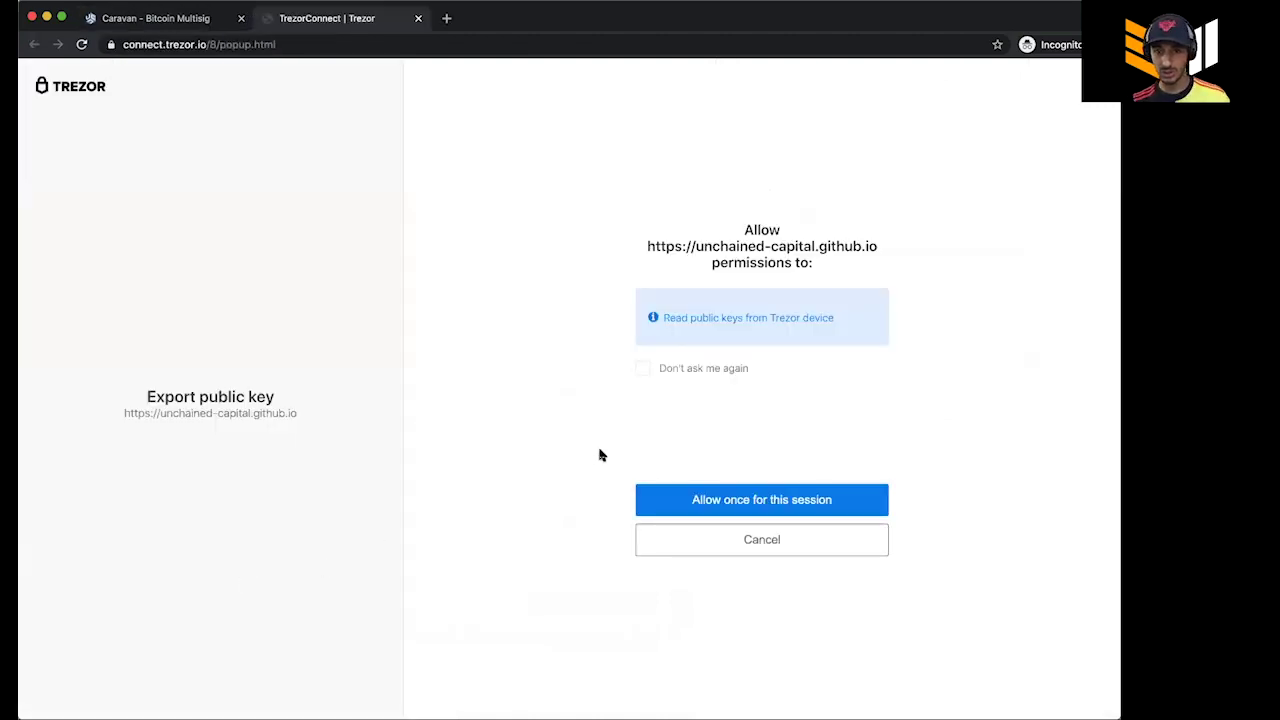
Allow Trezor Connect access, approve the multisig key export, and confirm the device PIN
left_click(679, 505)
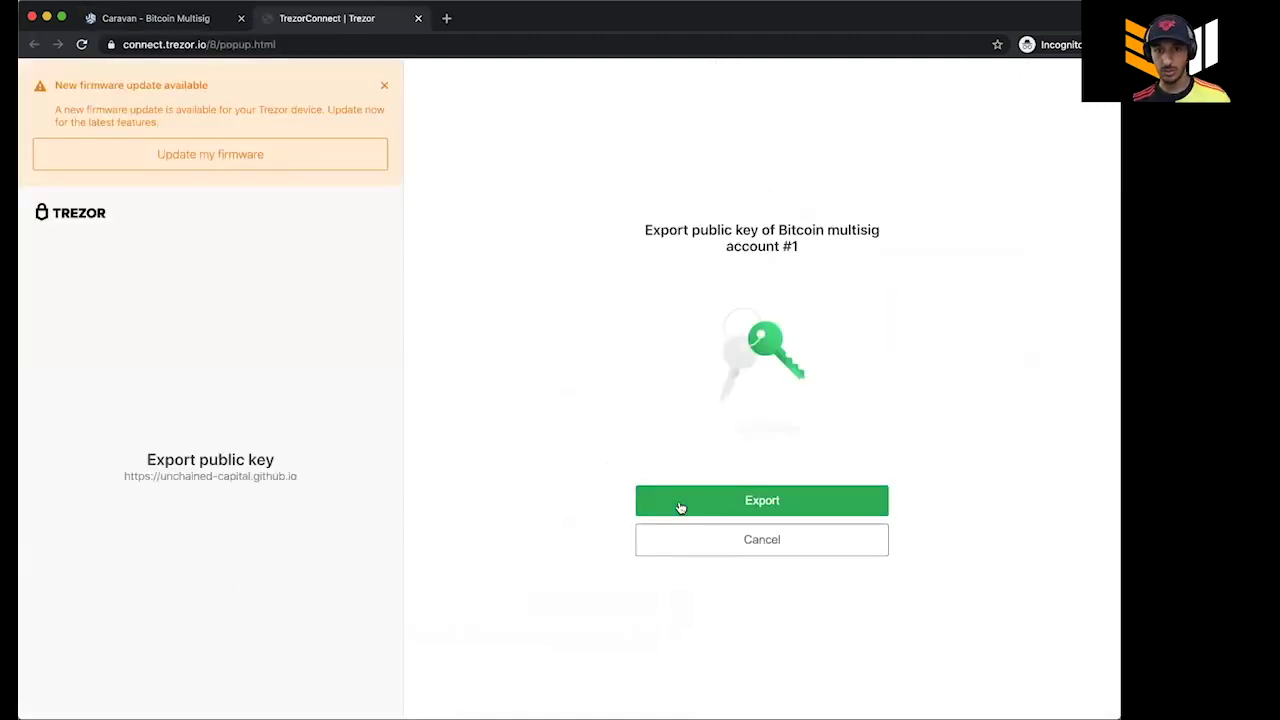
left_click(690, 500)
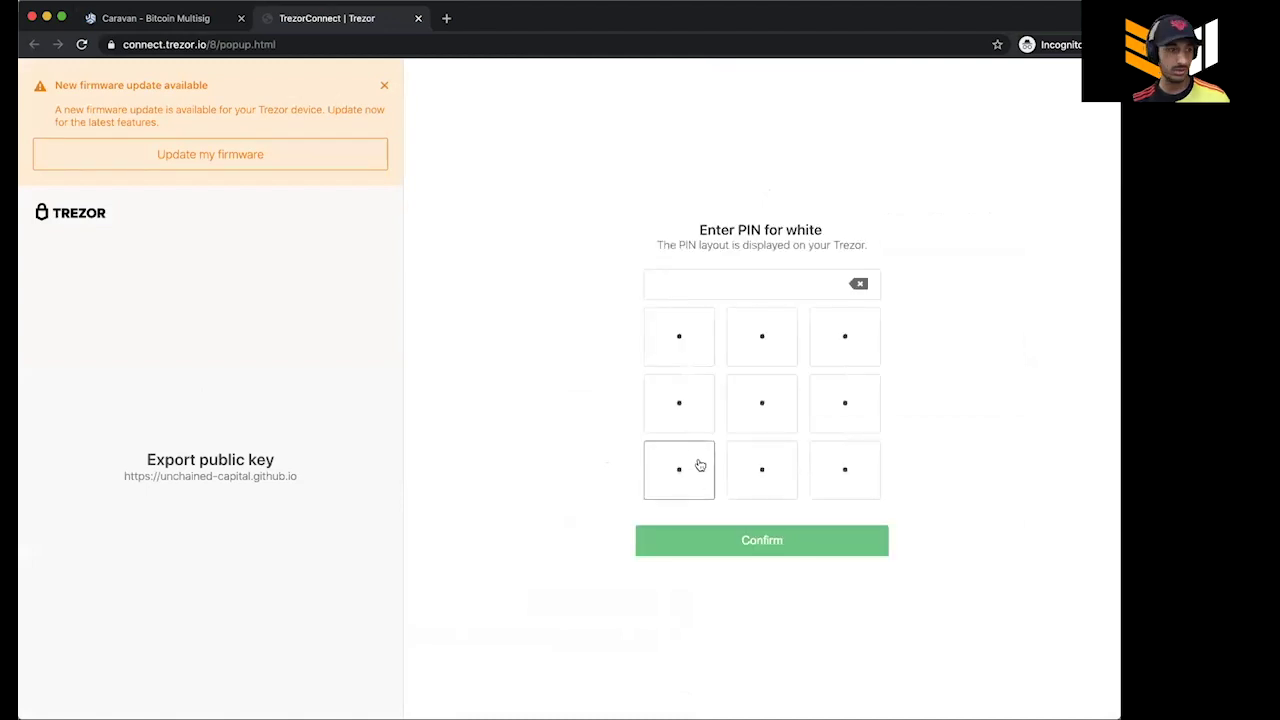
left_click(767, 355)
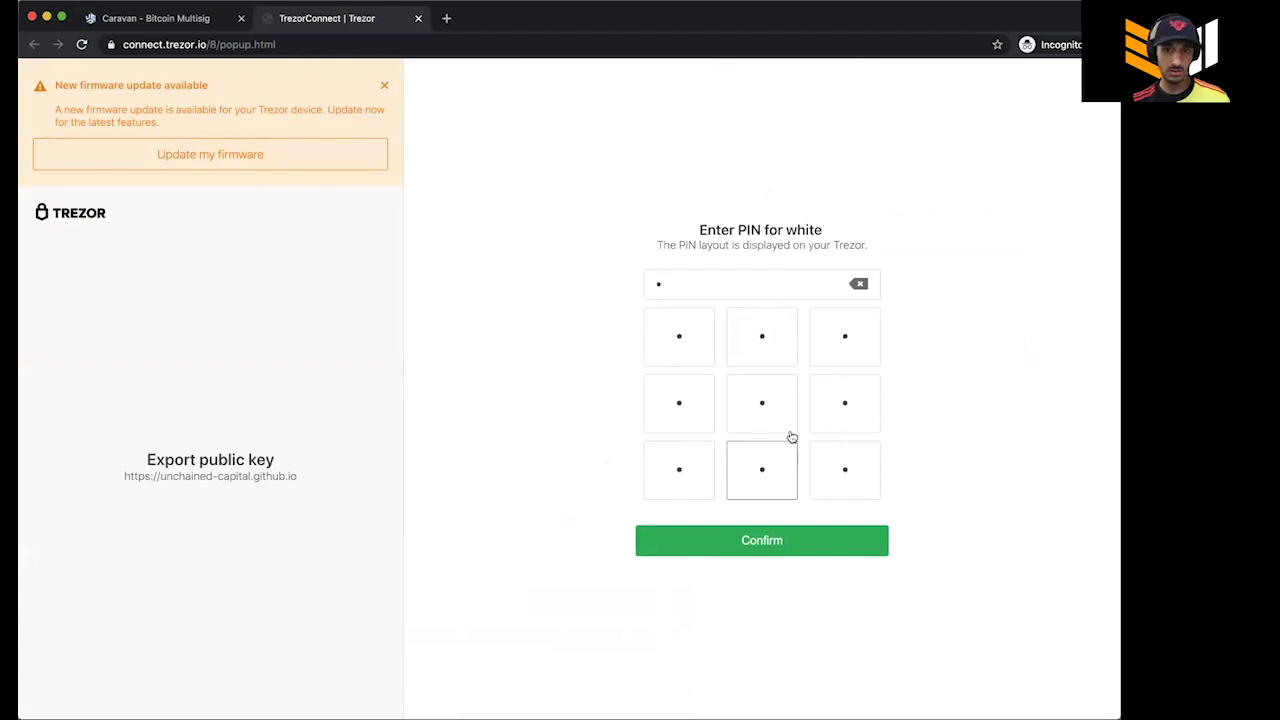
left_click(833, 402)
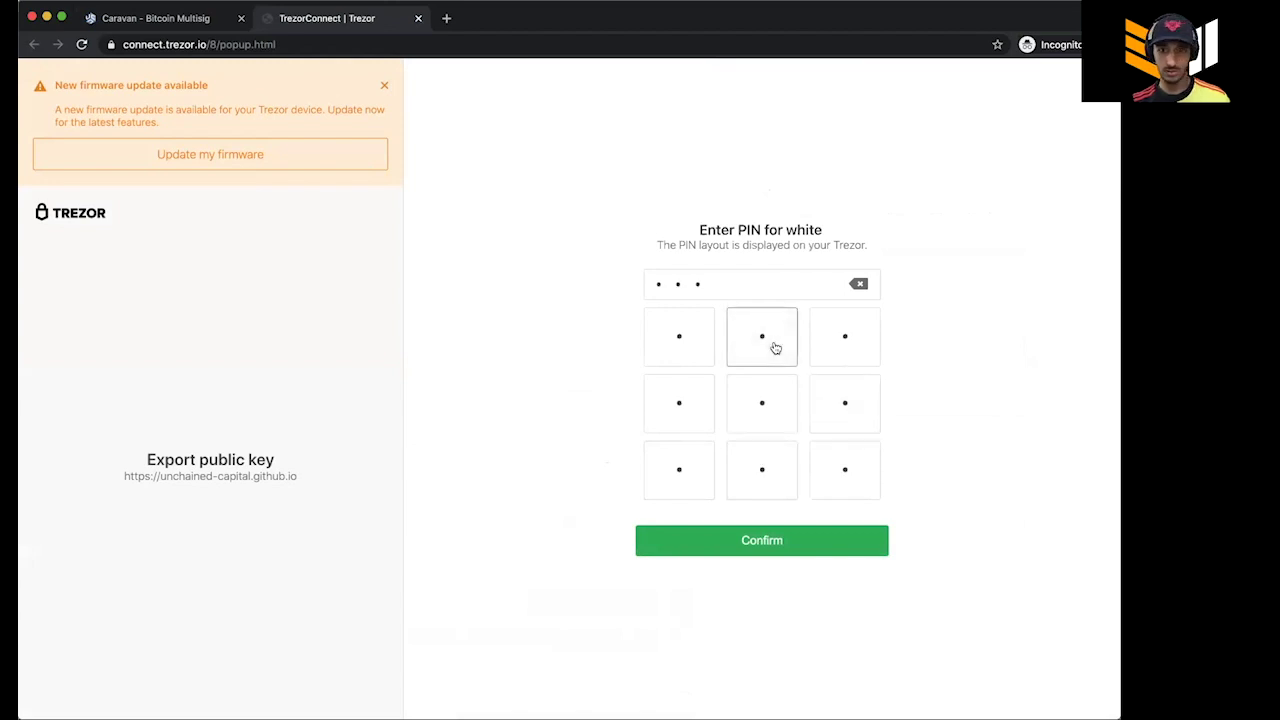
left_click(857, 285)
left_click(682, 468)
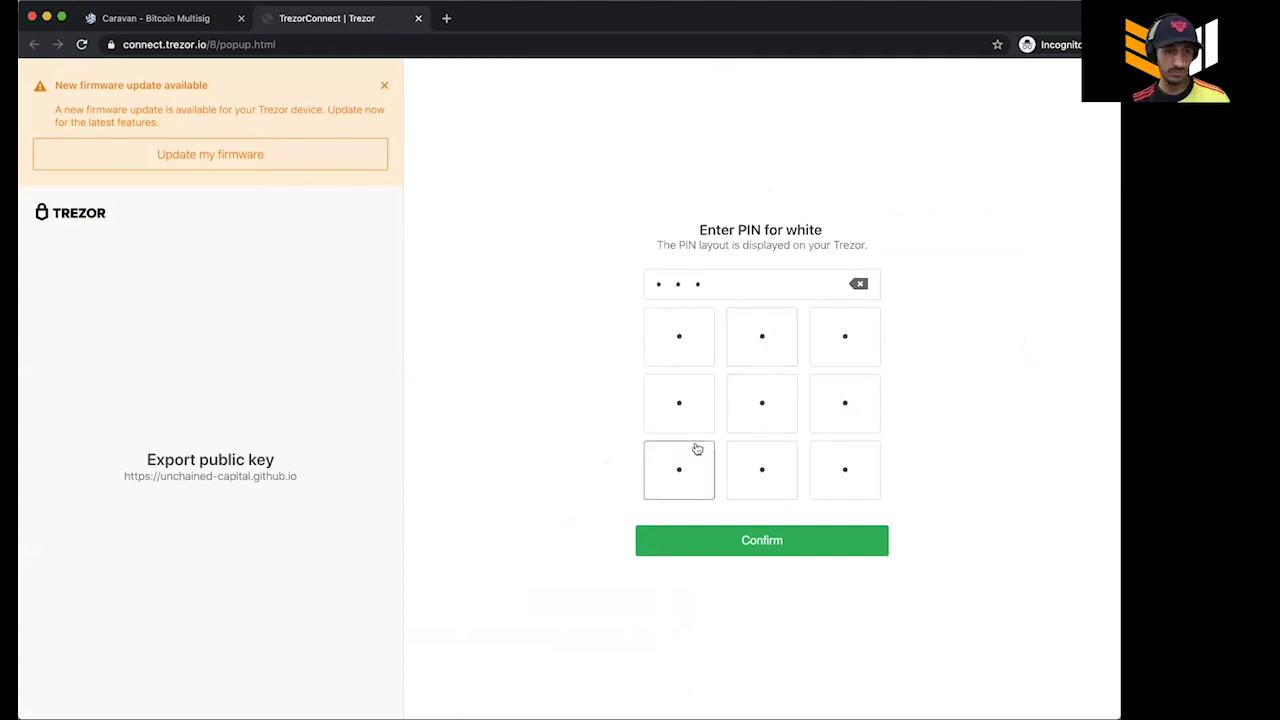
left_click(755, 352)
left_click(752, 420)
left_click(832, 451)
left_click(840, 343)
left_click(763, 357)
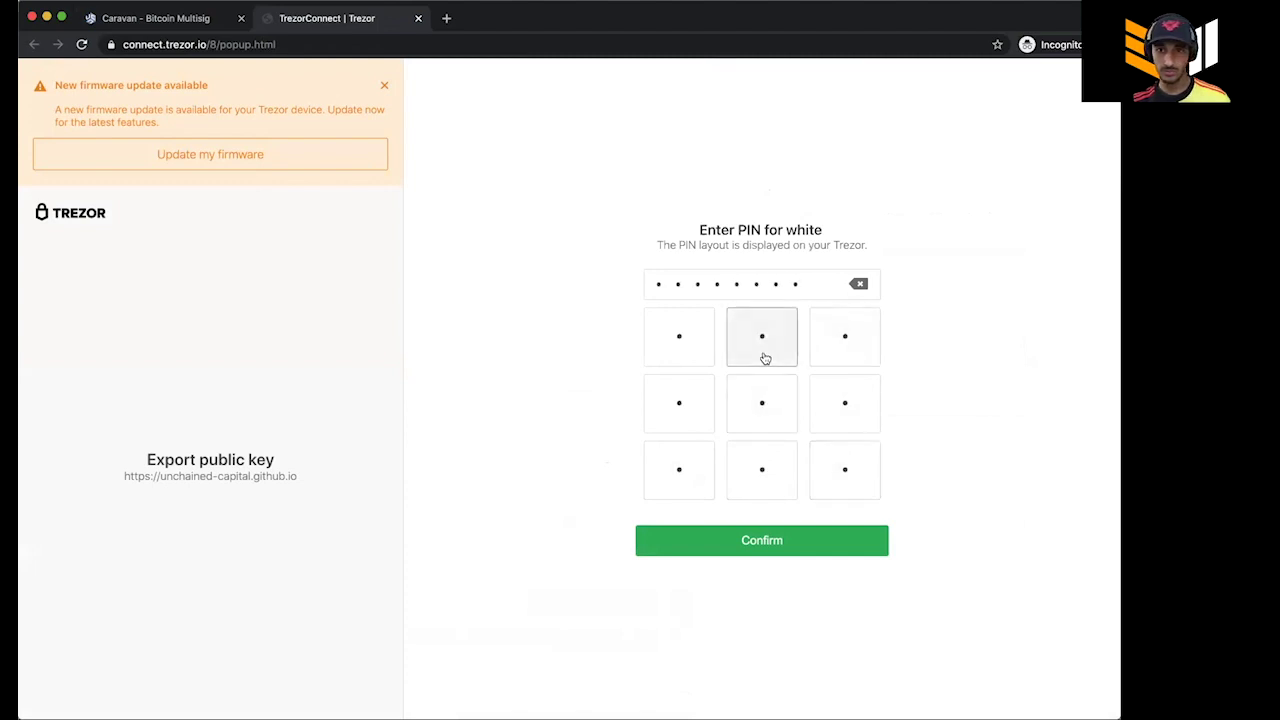
left_click(765, 539)
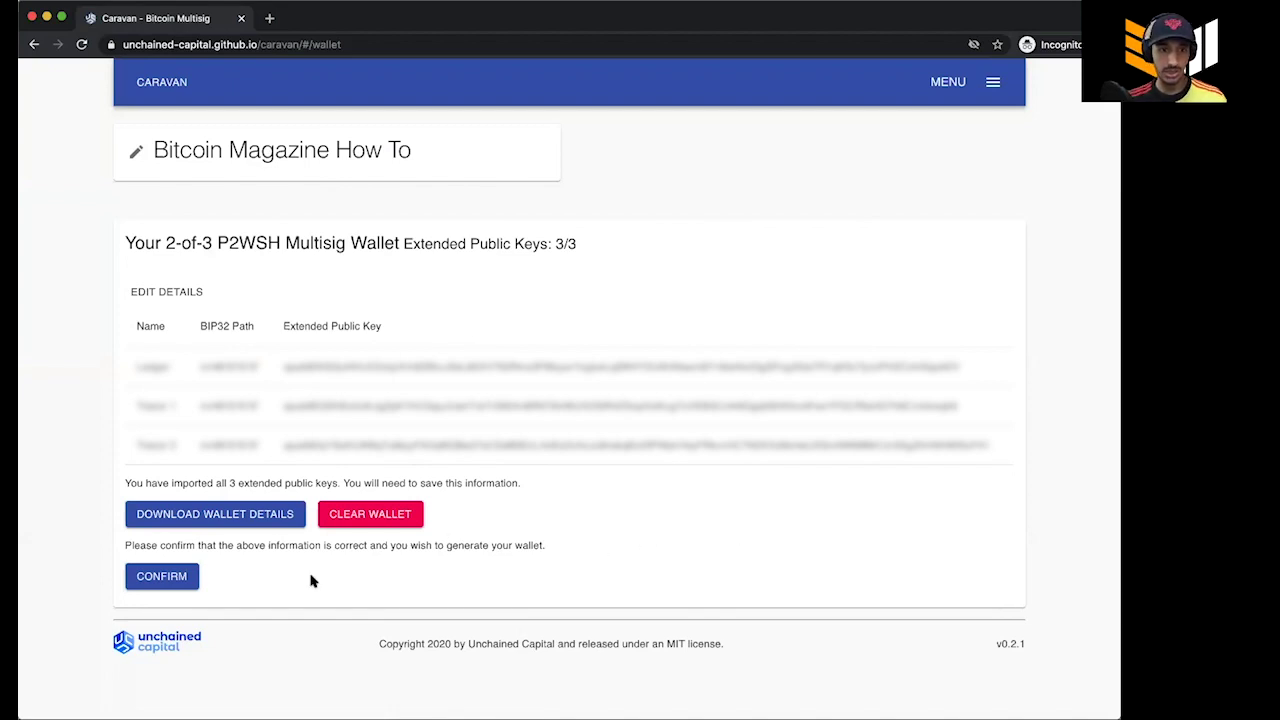
Confirm the Ledger, Trezor 1 and Trezor 2 keys to generate the wallet
left_click(172, 582)
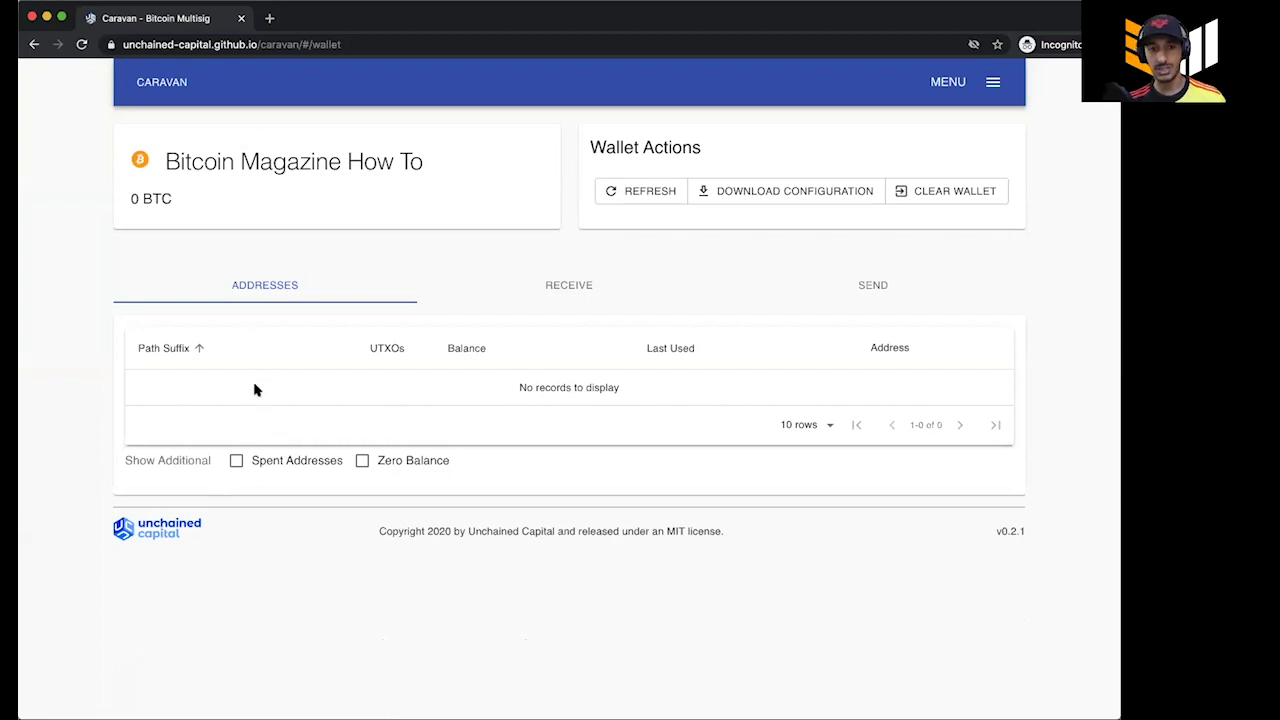
Show the wallet's receive address with its QR code and copy it to the clipboard
left_click(563, 289)
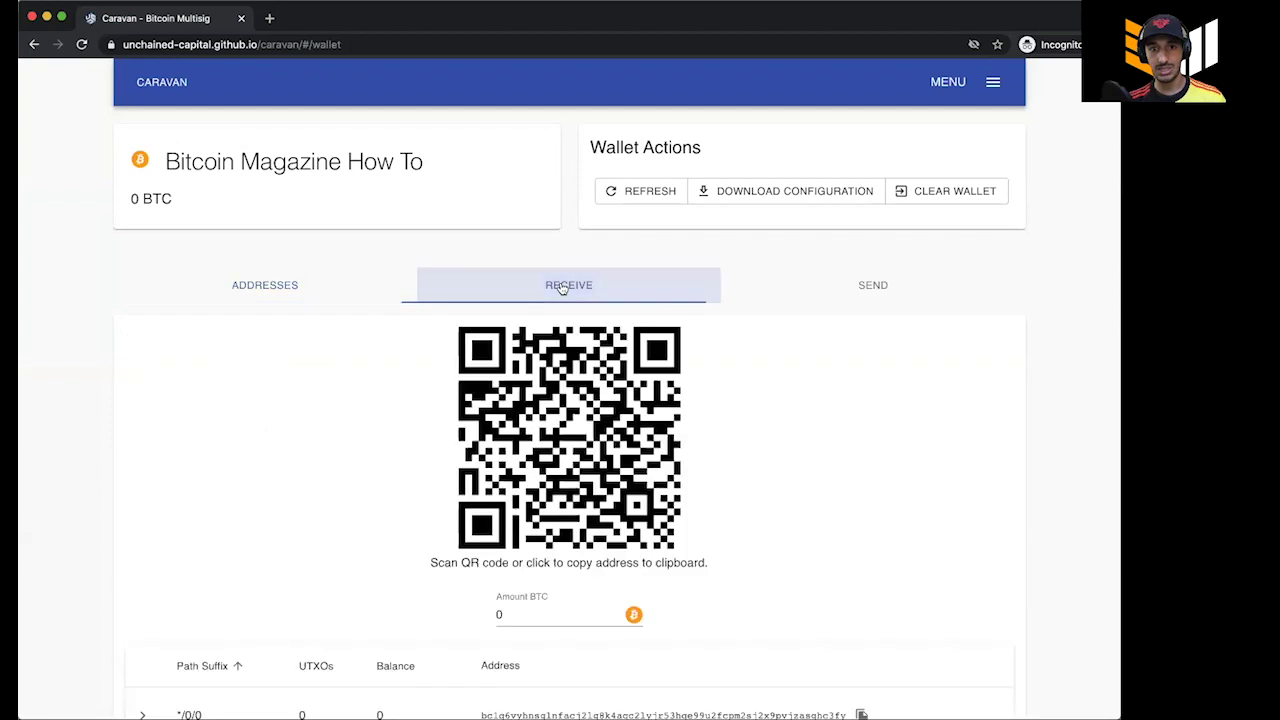
scroll(389, 396, "down", 2)
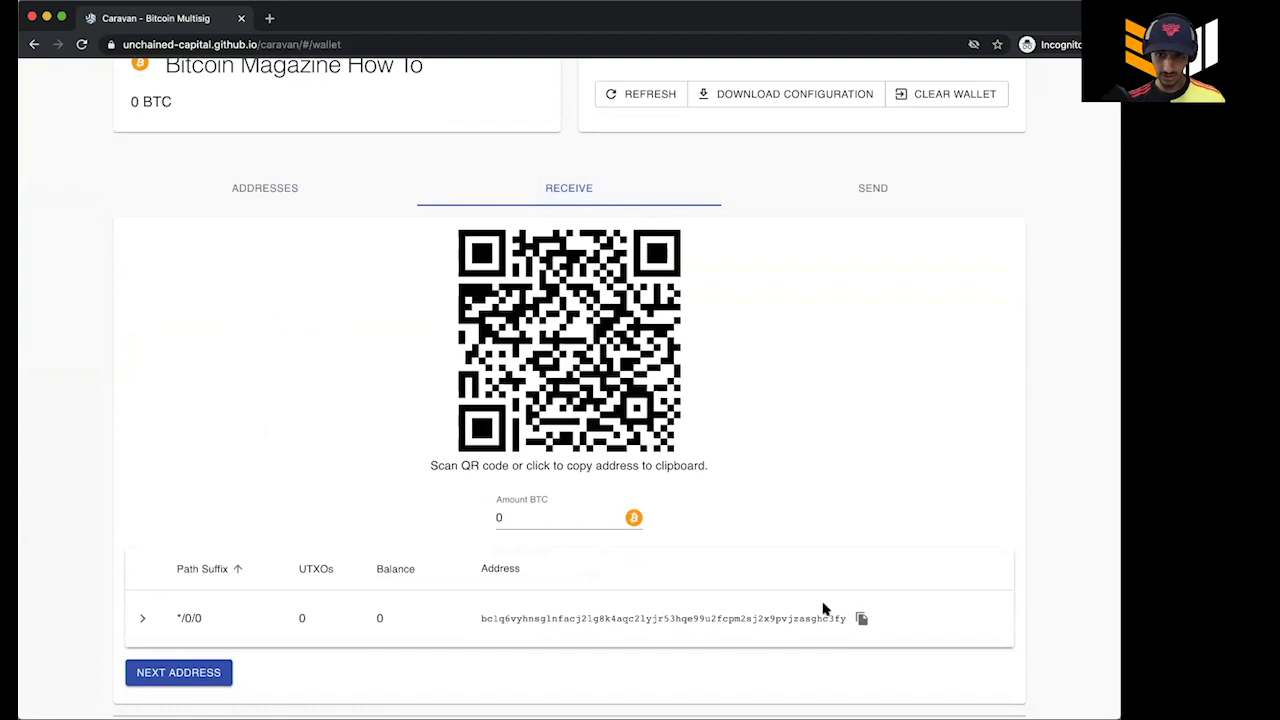
left_click(859, 619)
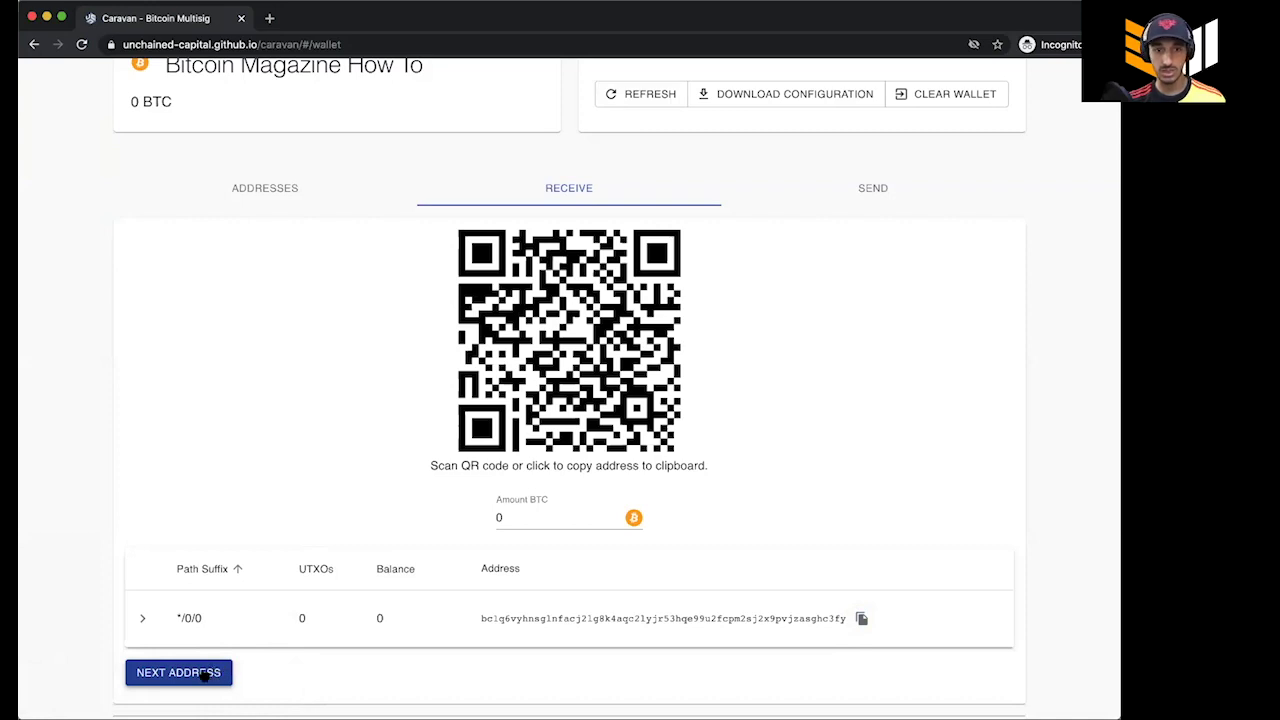
Advance through fresh receive addresses at */0/1, */0/2 and */0/3
left_click(204, 676)
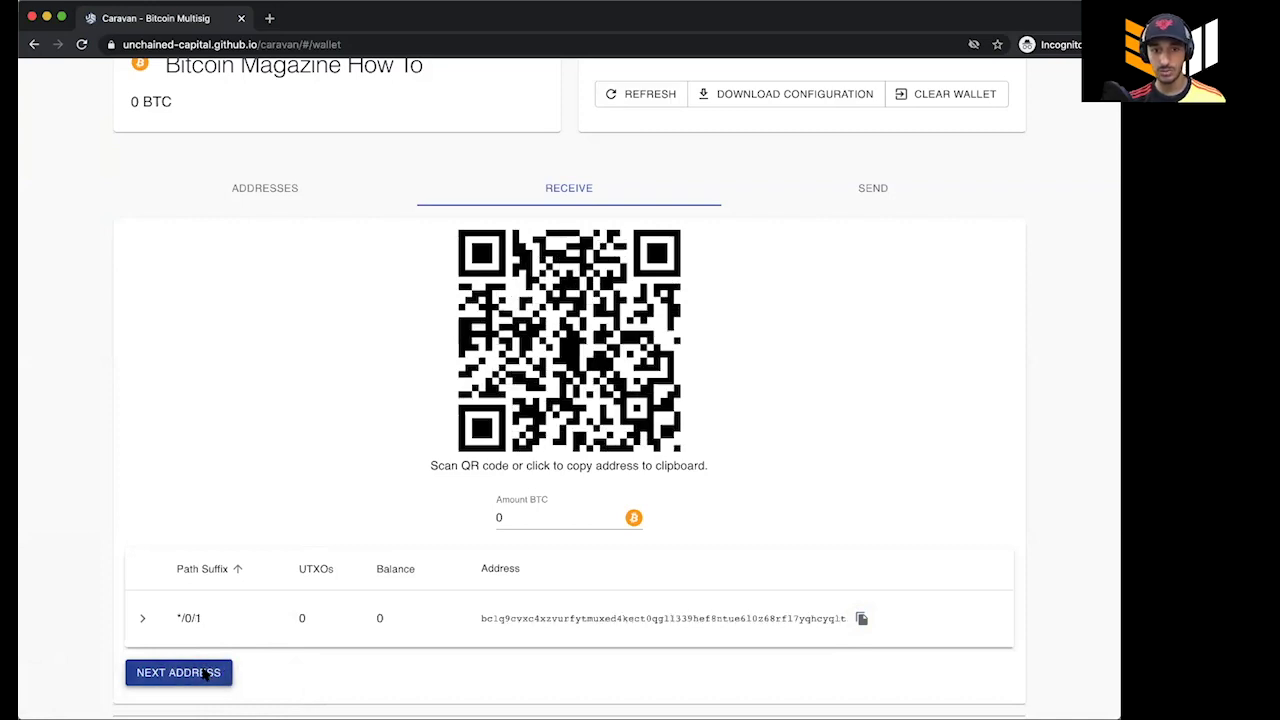
left_click(204, 676)
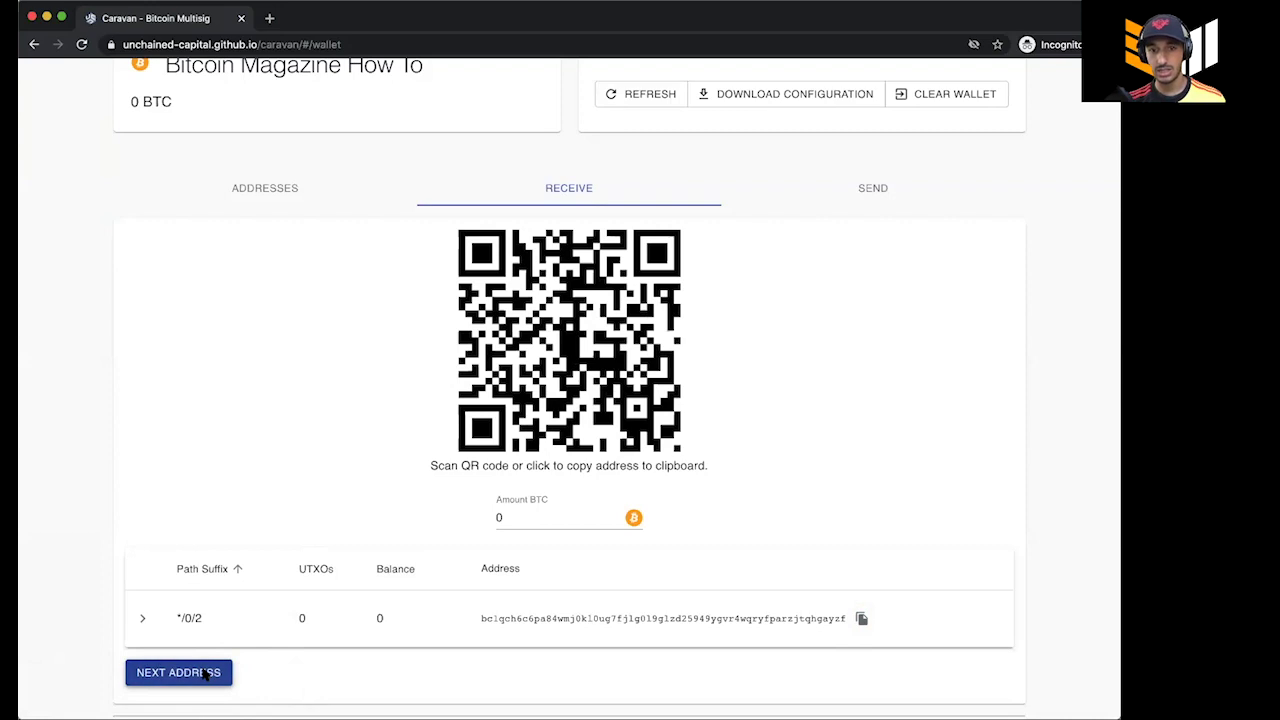
left_click(204, 676)
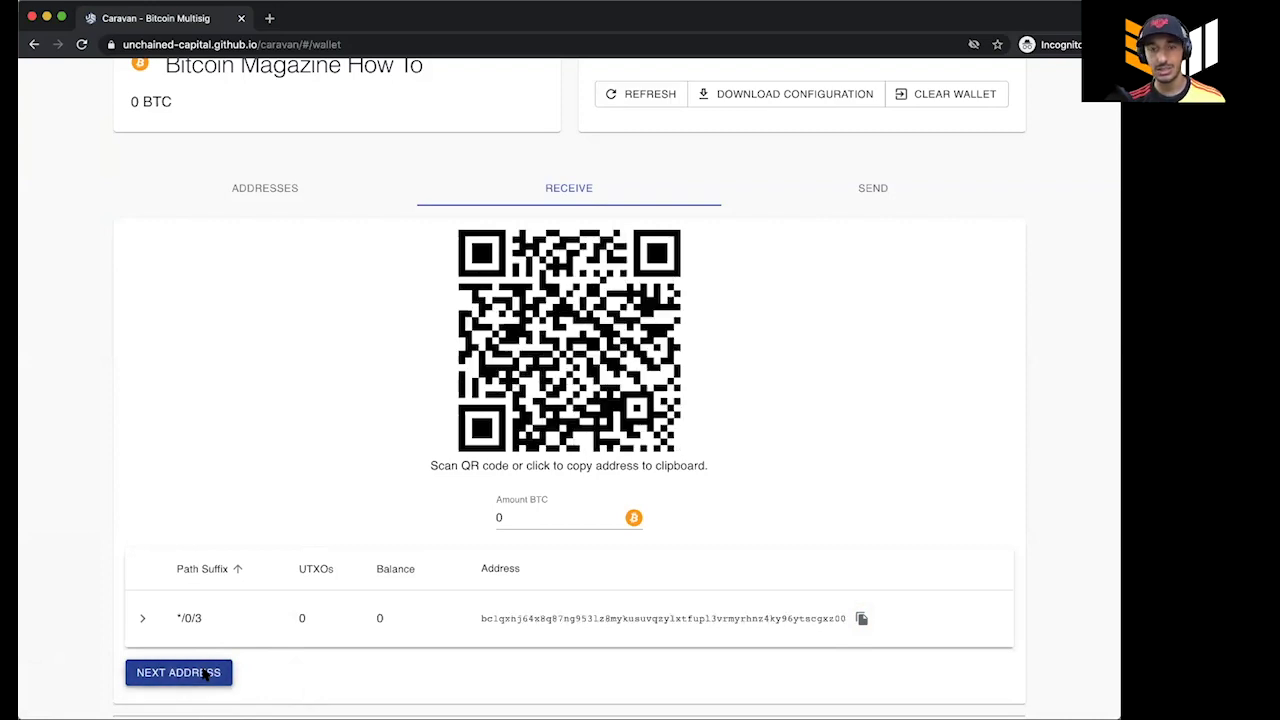
scroll(208, 513, "up", 2)
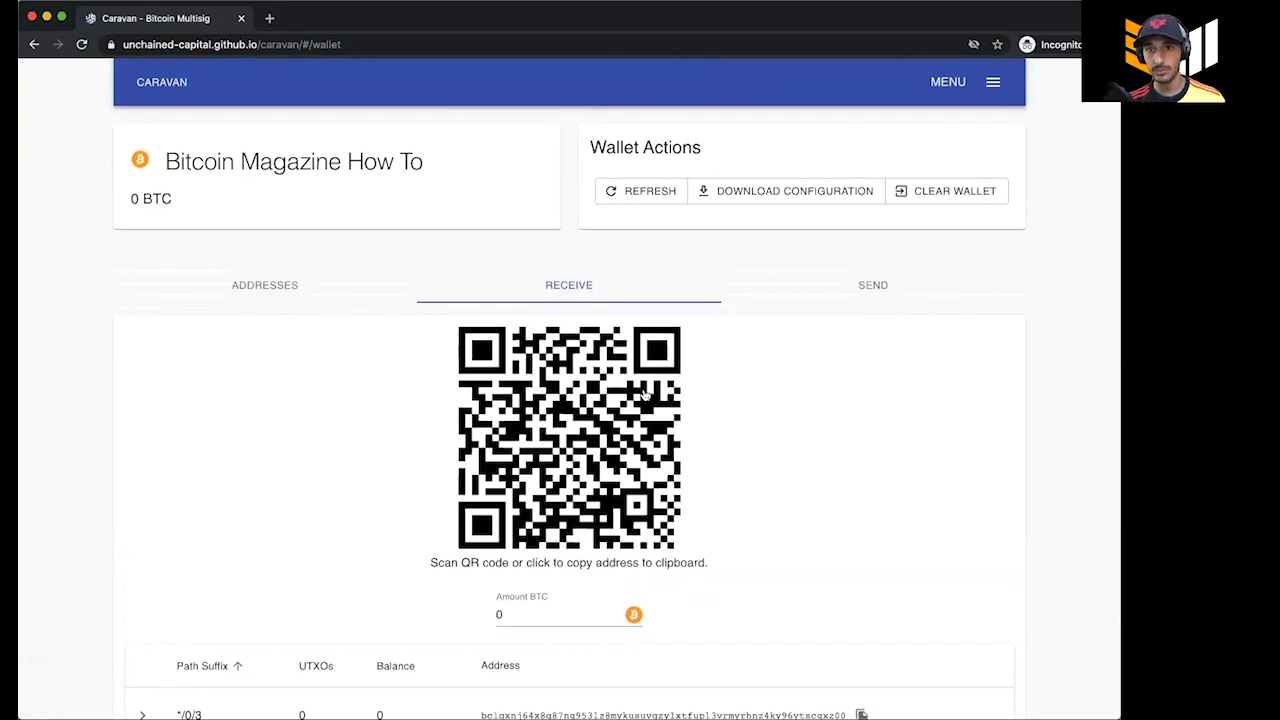
Download the wallet configuration backup, then bring up the Send form with its 51 sats/byte fee rate
left_click(764, 192)
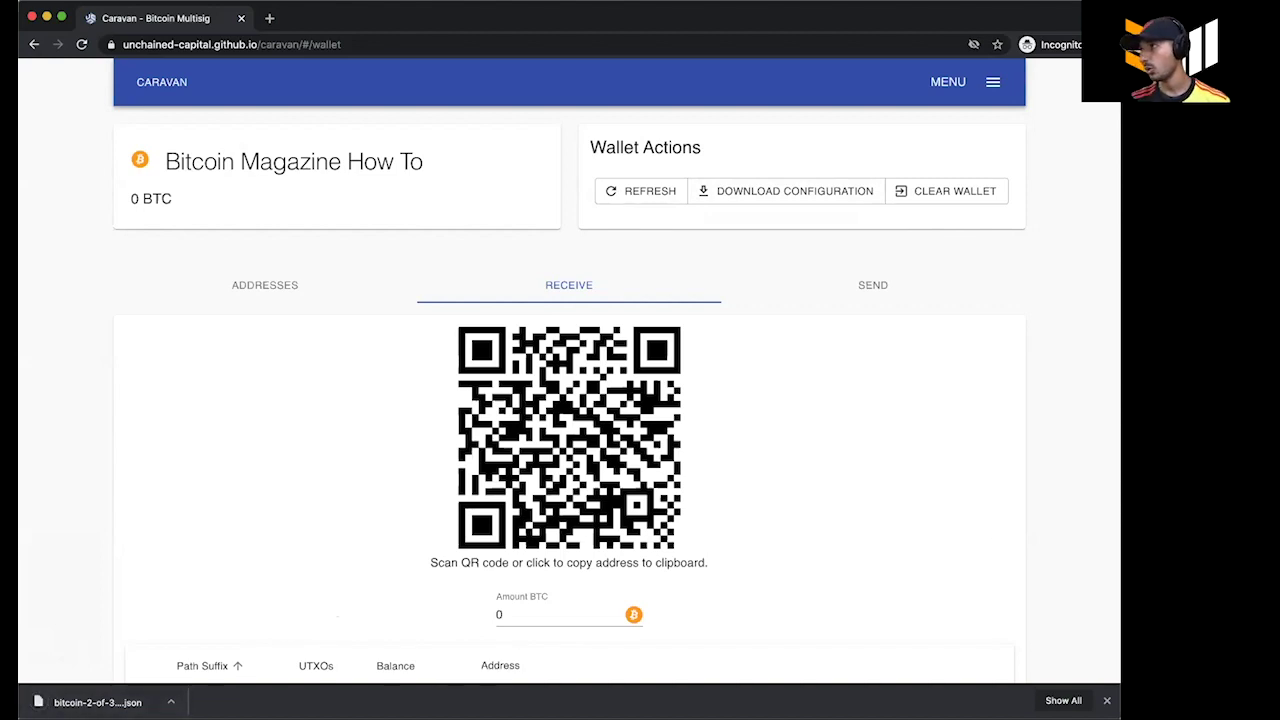
key("super+Tab")
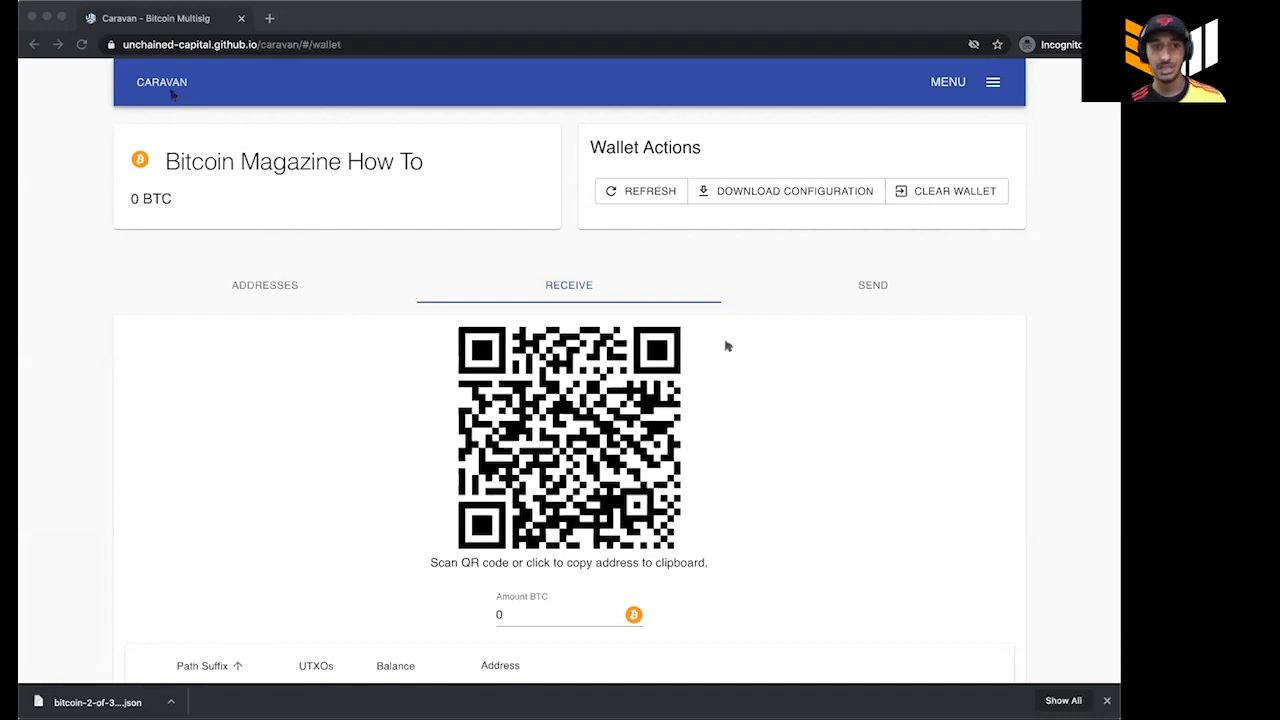
left_click(862, 290)
scroll(603, 369, "down", 1)
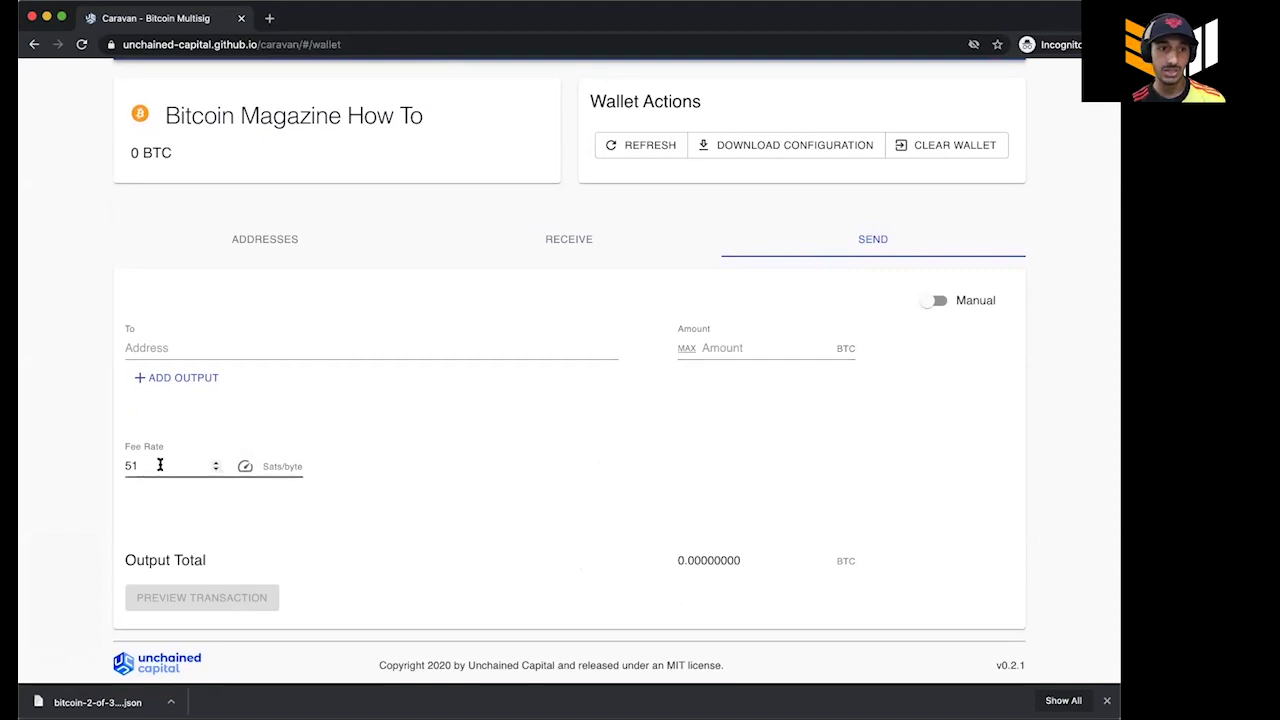
Add second, third and fourth output rows, then delete the fourth and third, leaving two
left_click(161, 378)
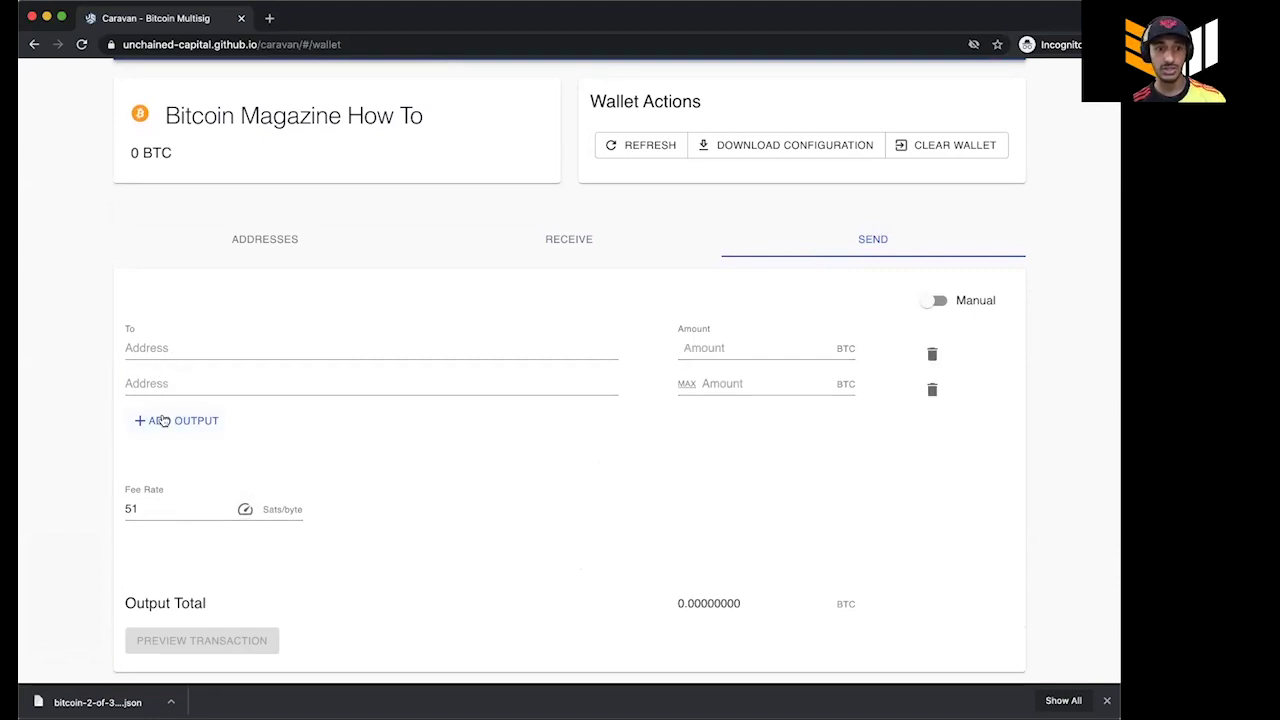
left_click(160, 420)
left_click(166, 455)
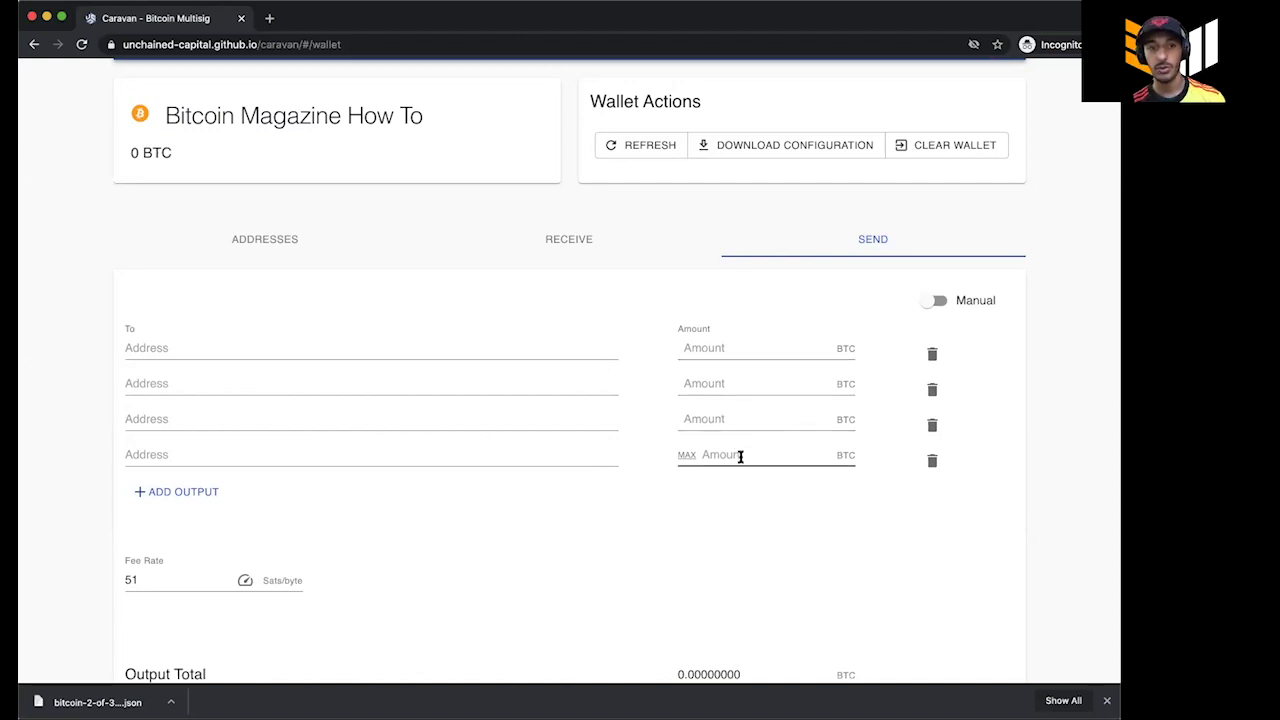
scroll(469, 501, "down", 1)
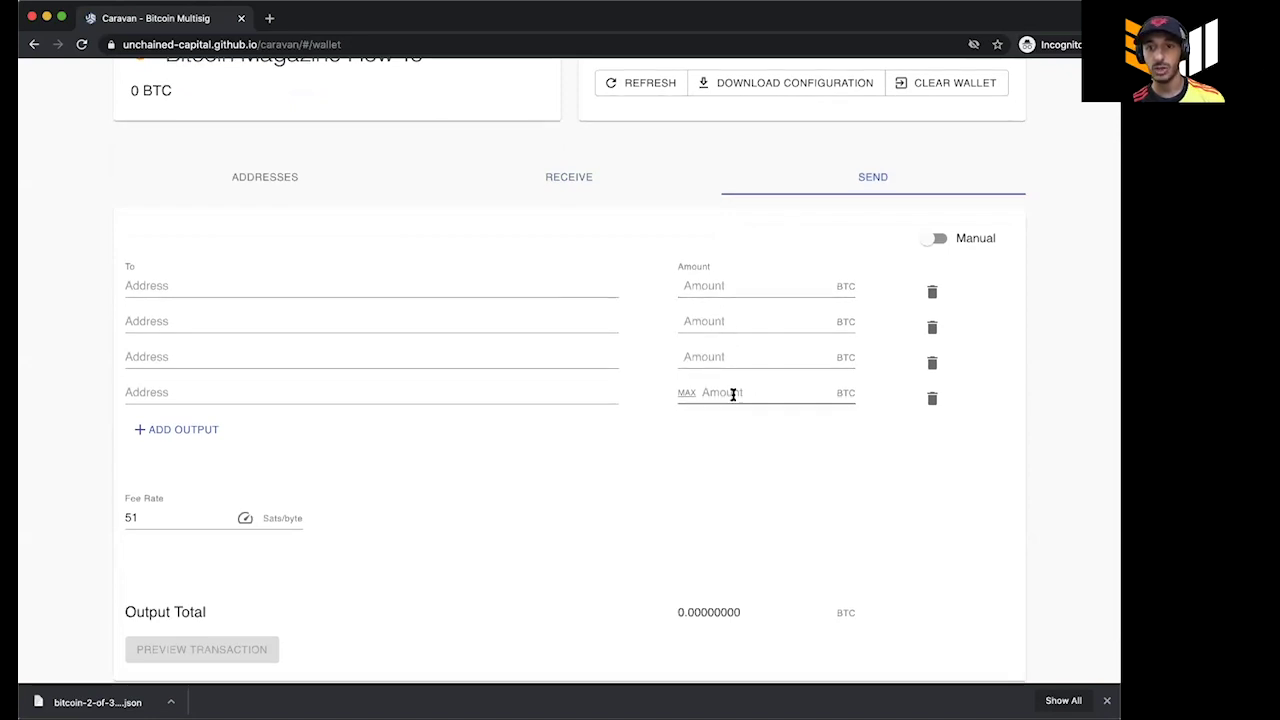
left_click(932, 398)
left_click(932, 364)
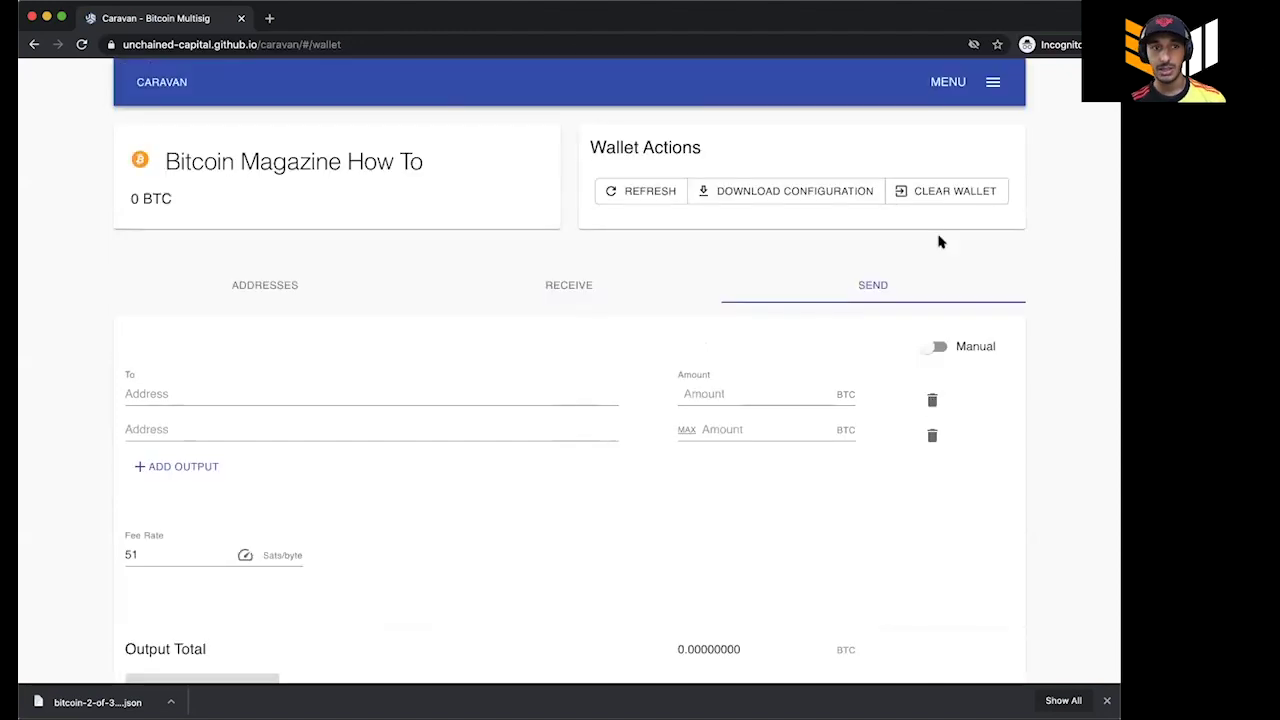